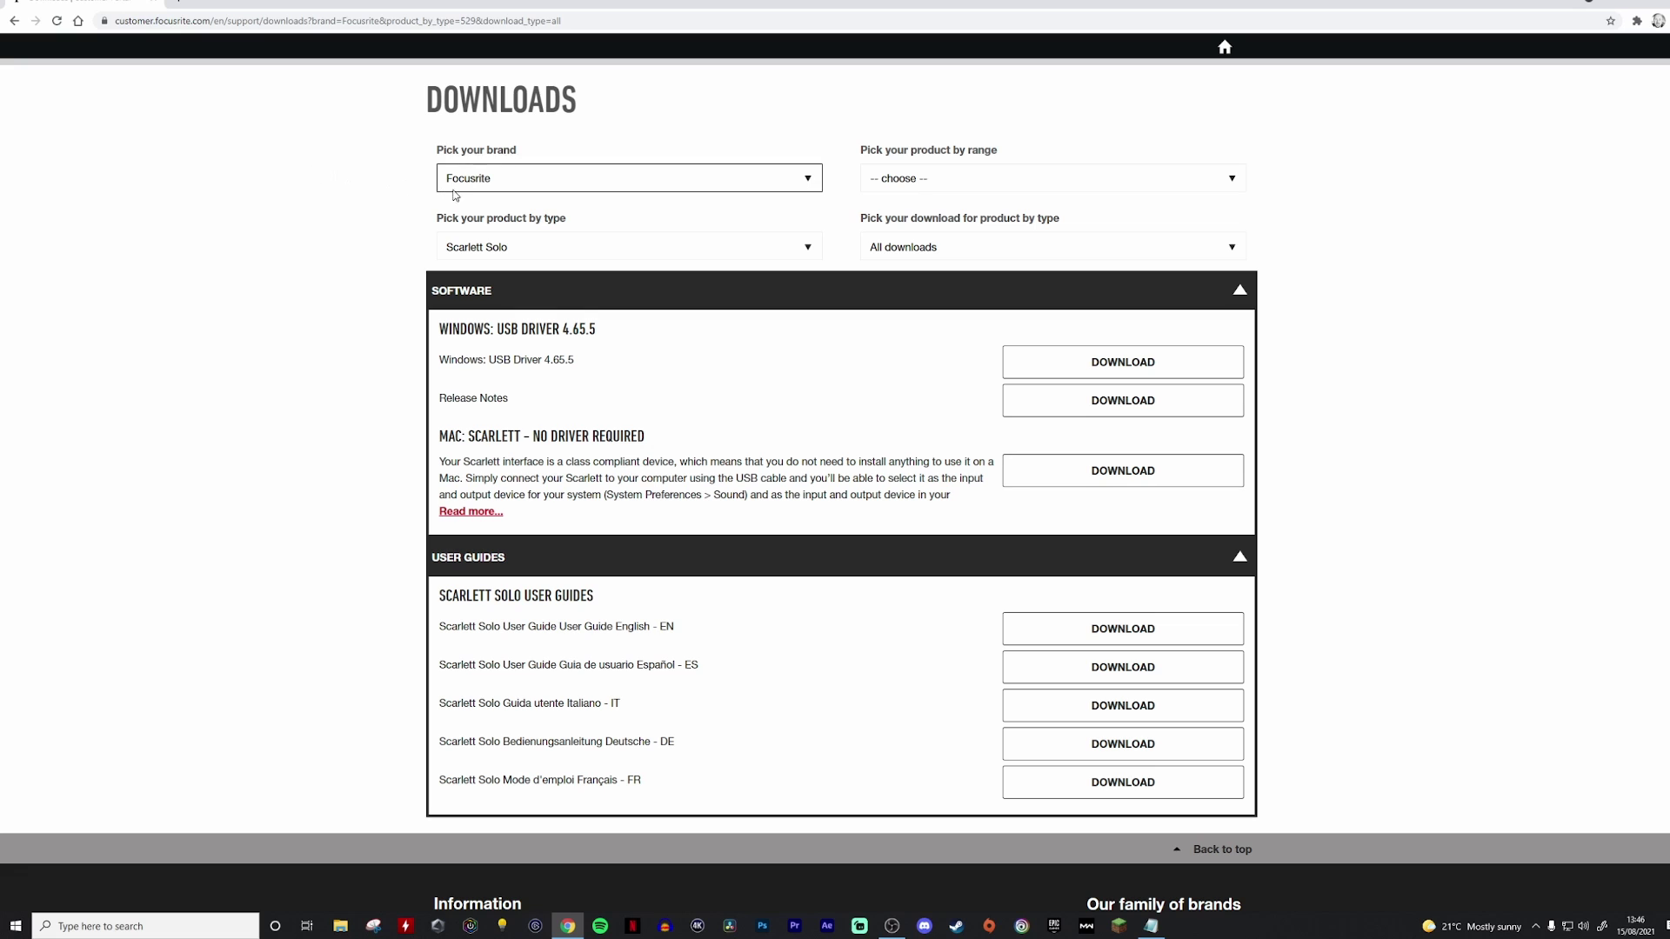
Step: Keep Focusrite as the brand and choose Scarlett Solo 3rd Gen as the product type
left_click(505, 184)
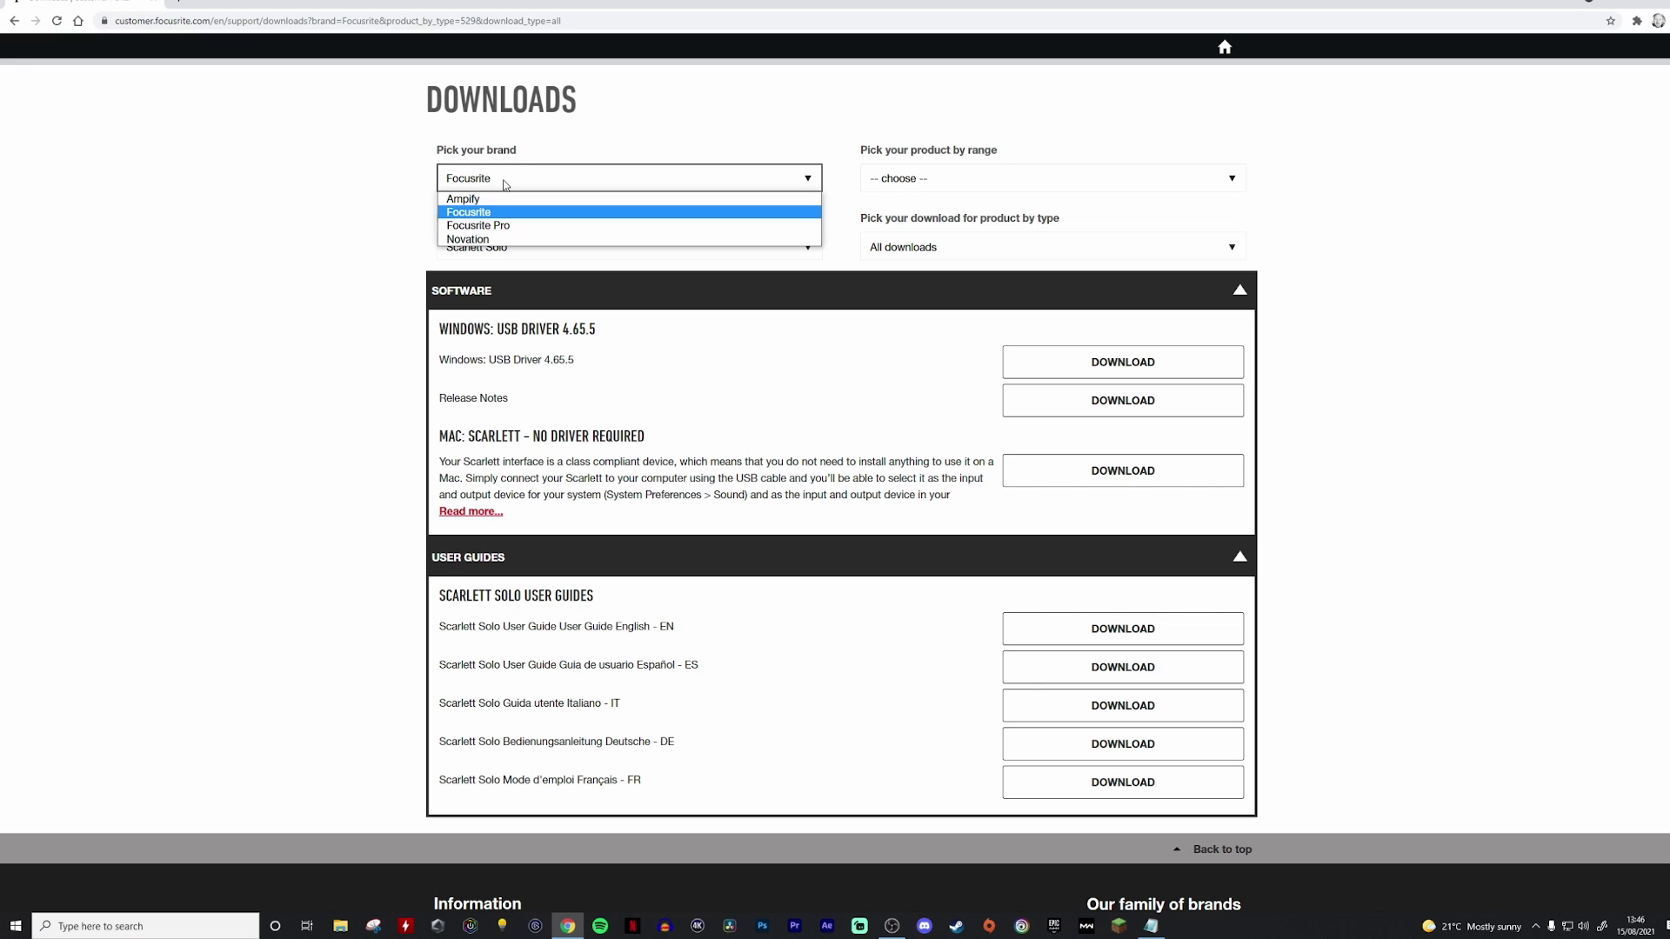
left_click(492, 213)
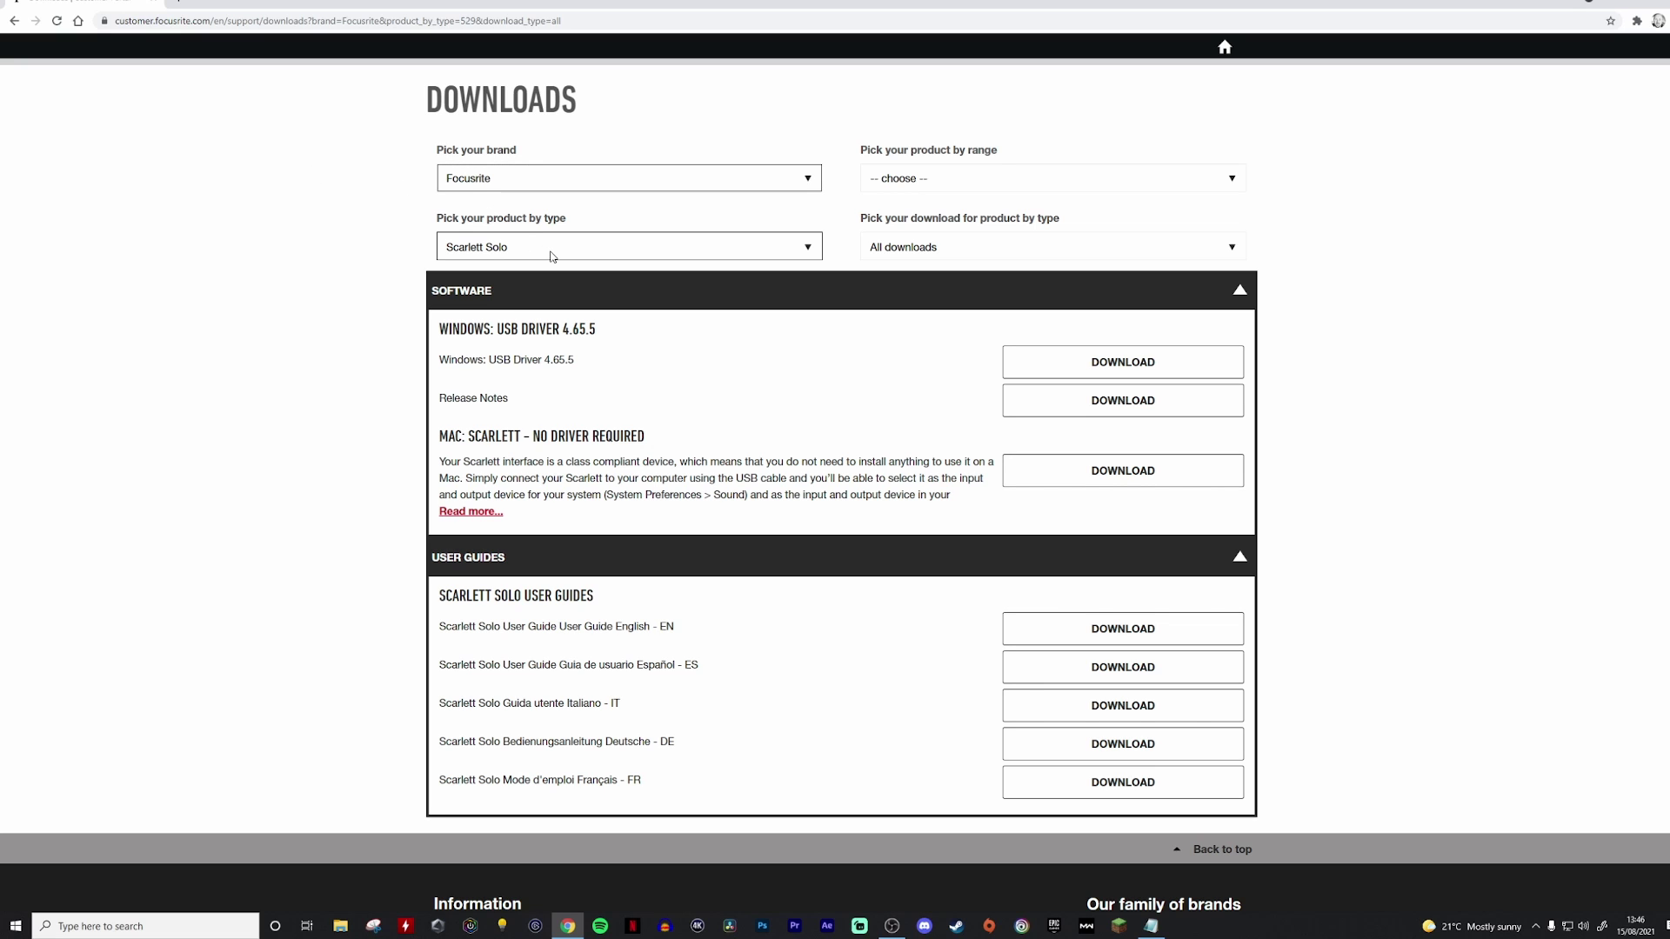
left_click(519, 249)
scroll(522, 287, "down", 2)
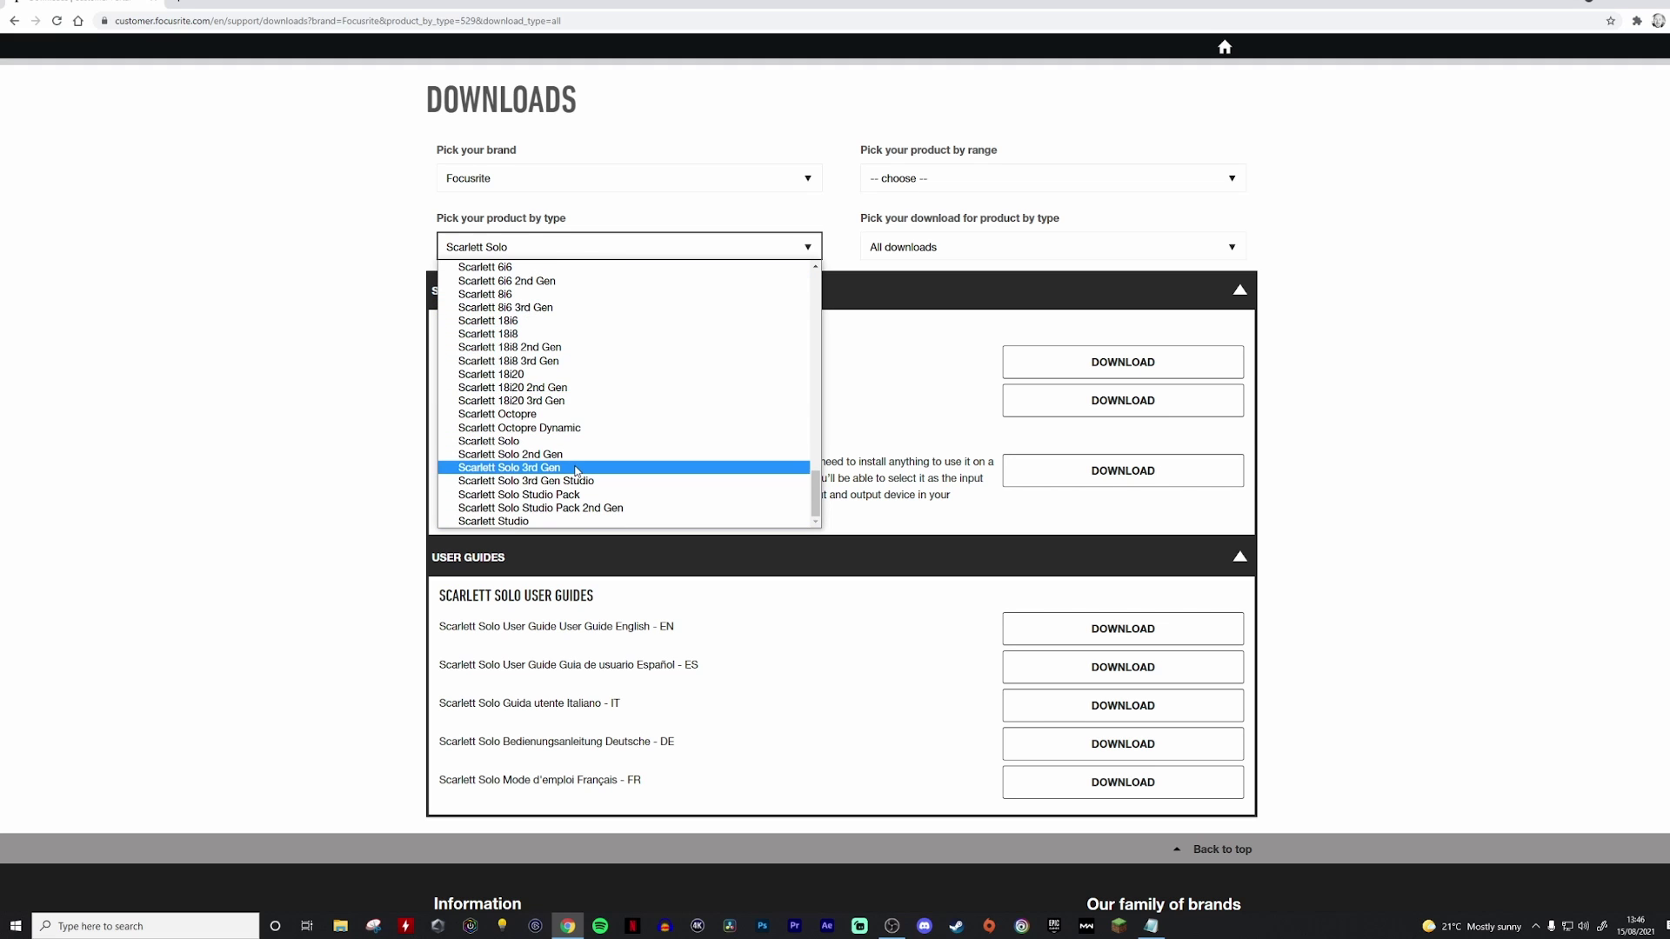
left_click(575, 470)
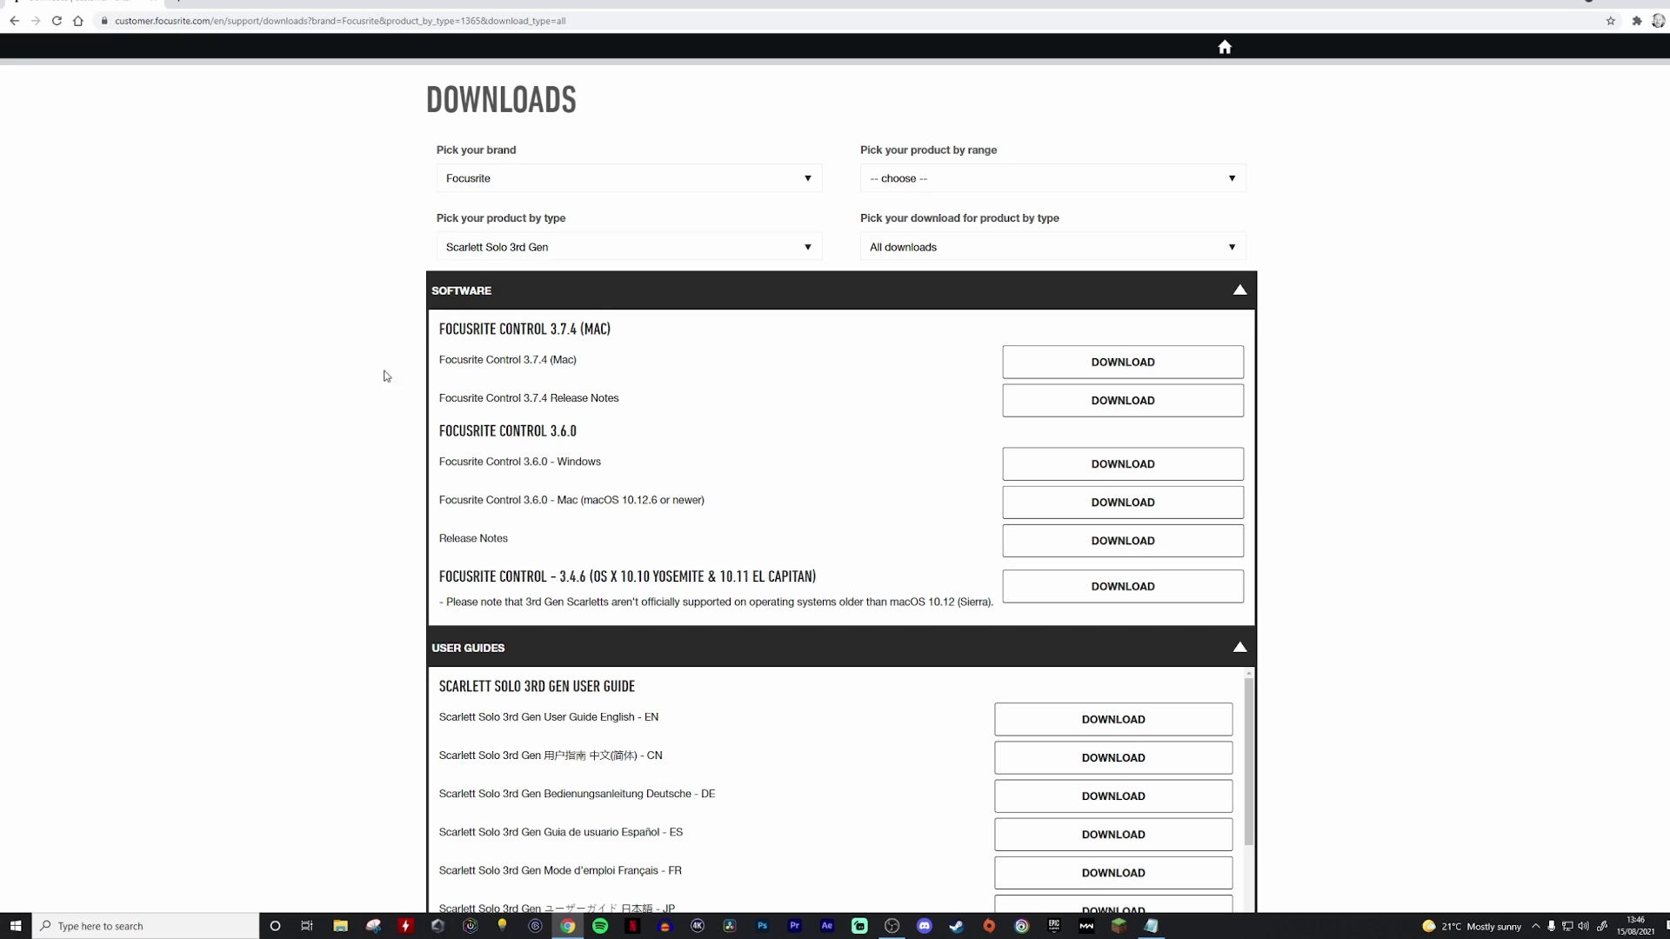
Step: Download the Focusrite Control 3.6.0 Windows installer
left_click_drag(439, 435, 622, 459)
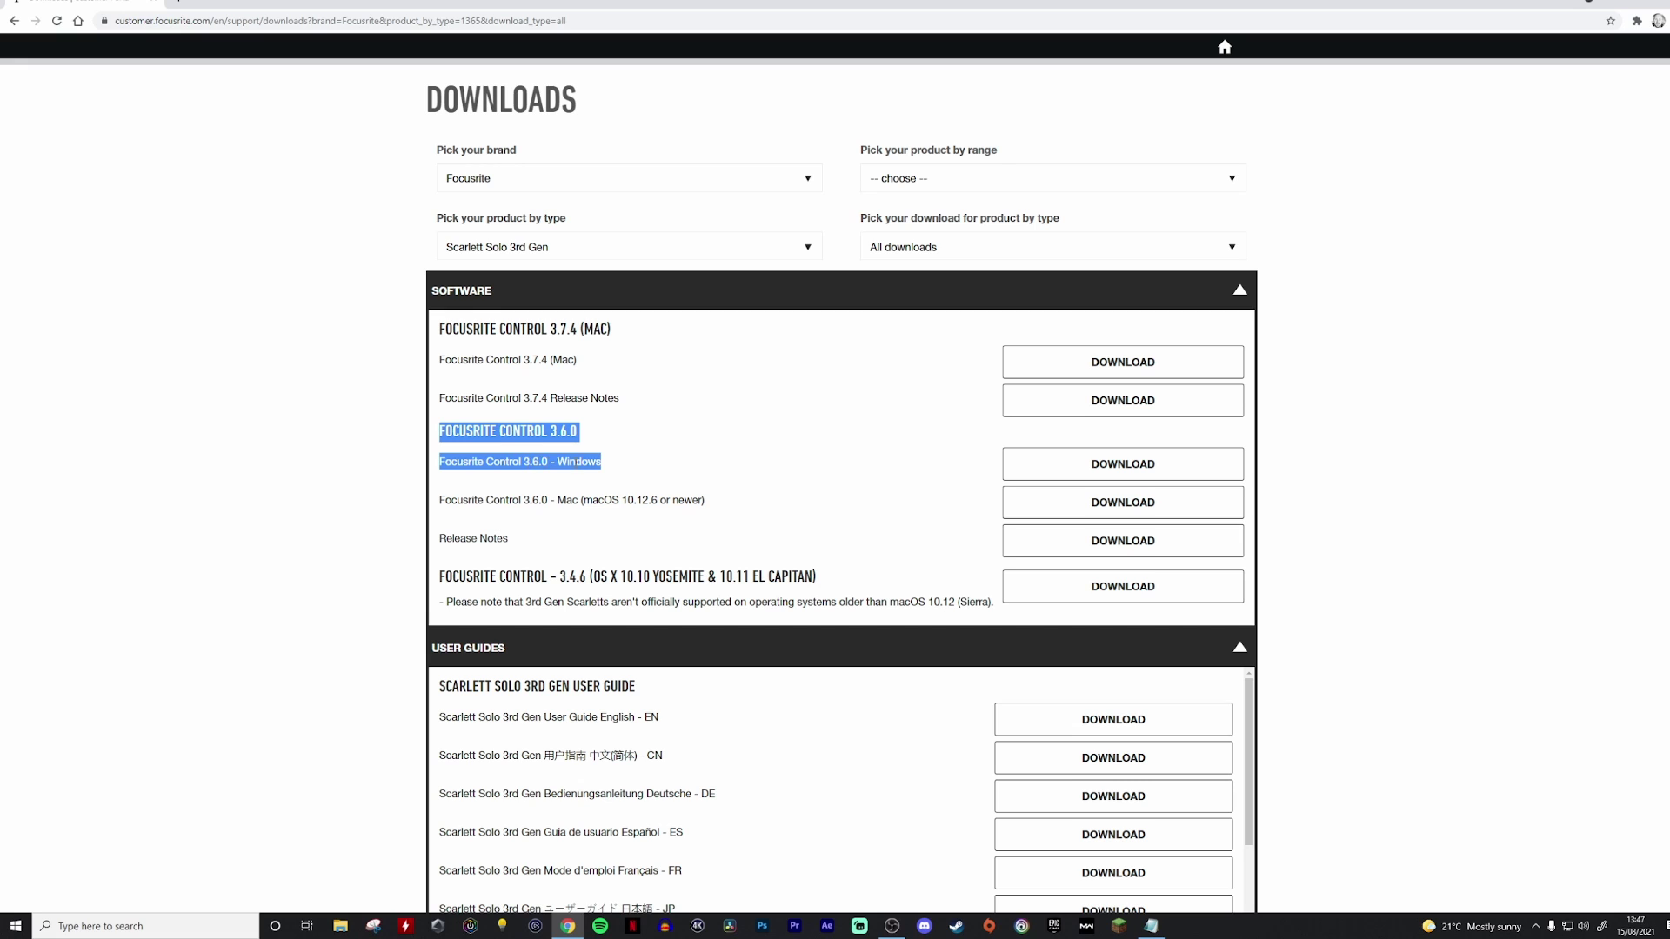
left_click(613, 470)
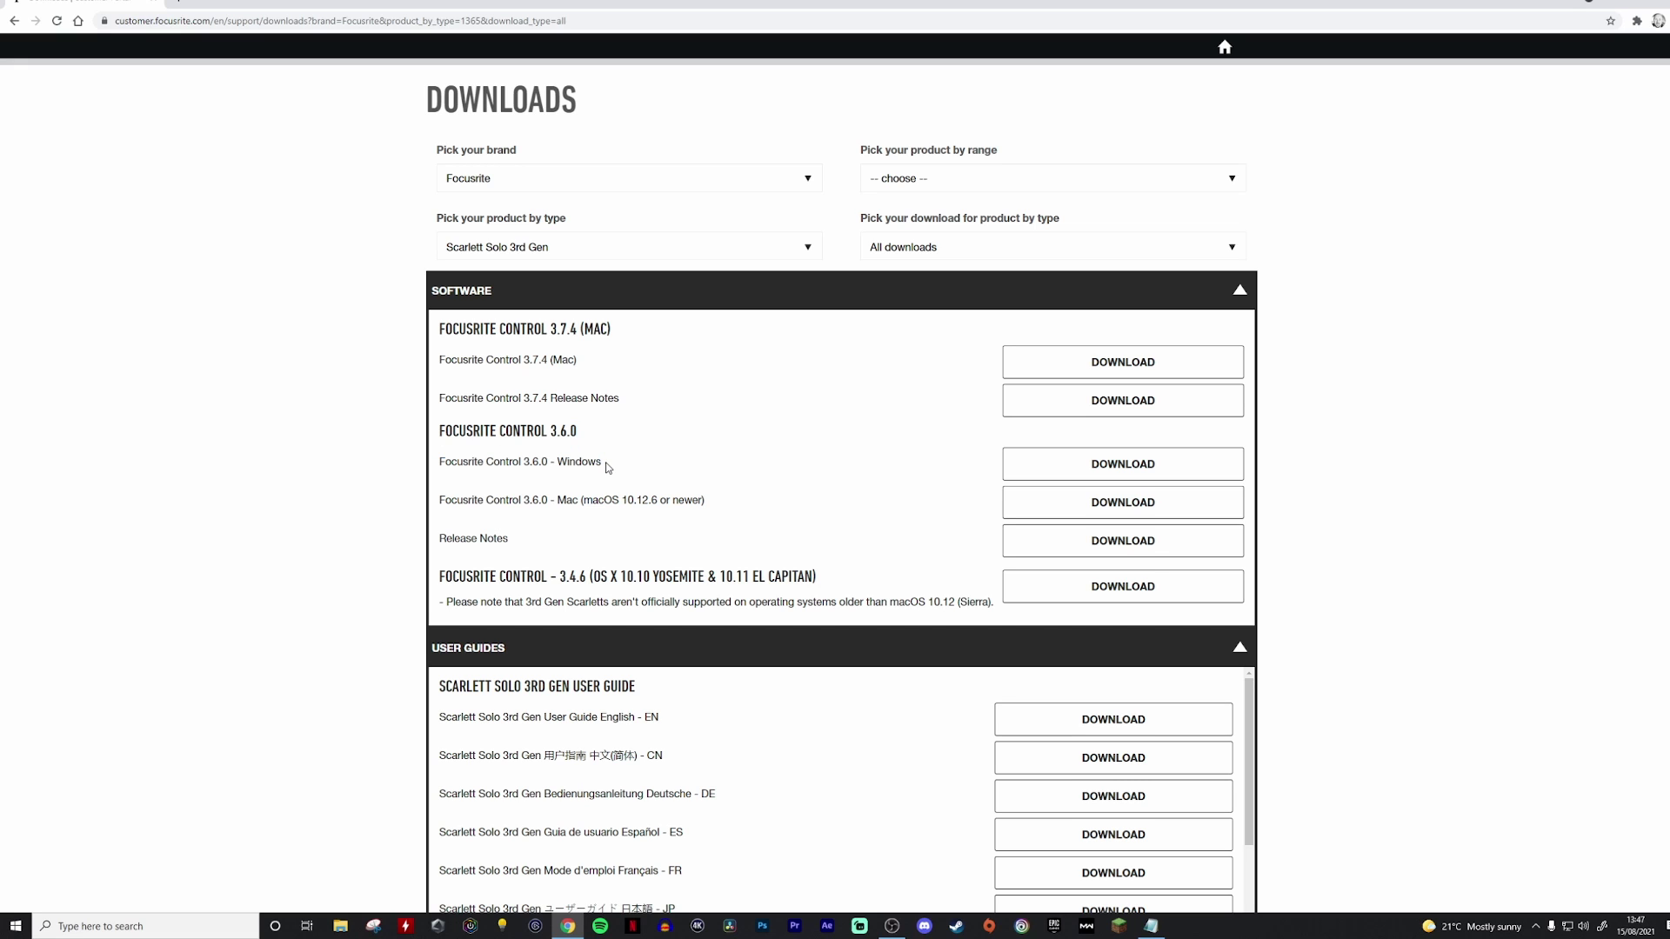
left_click(1056, 467)
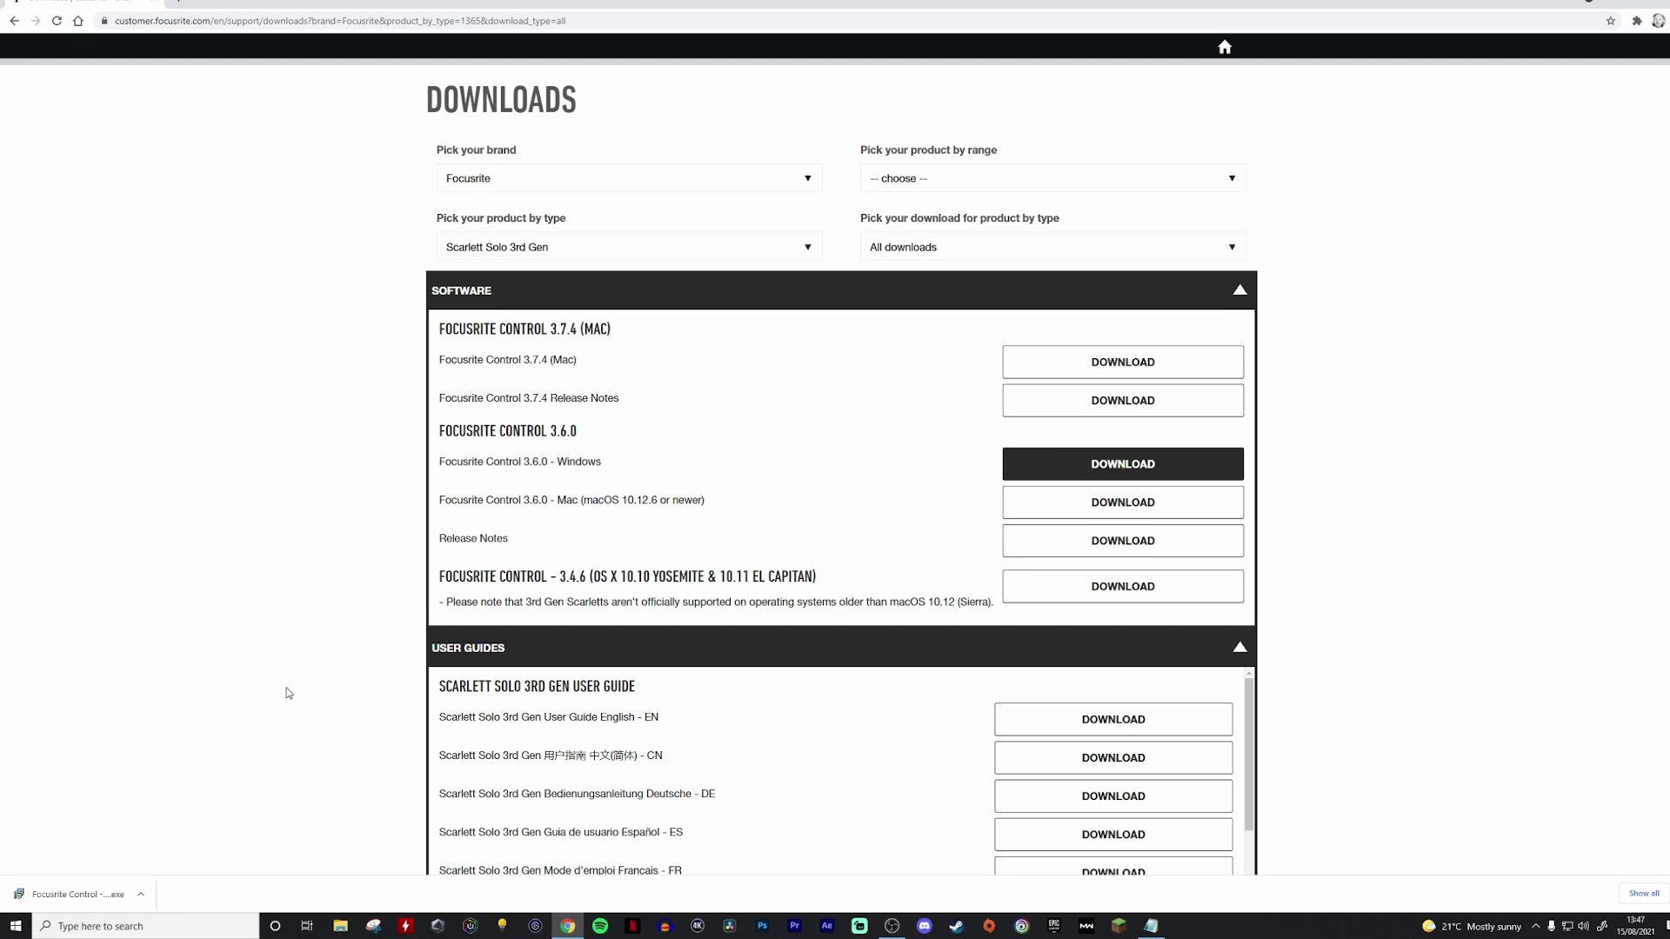
left_click(129, 924)
type("foc")
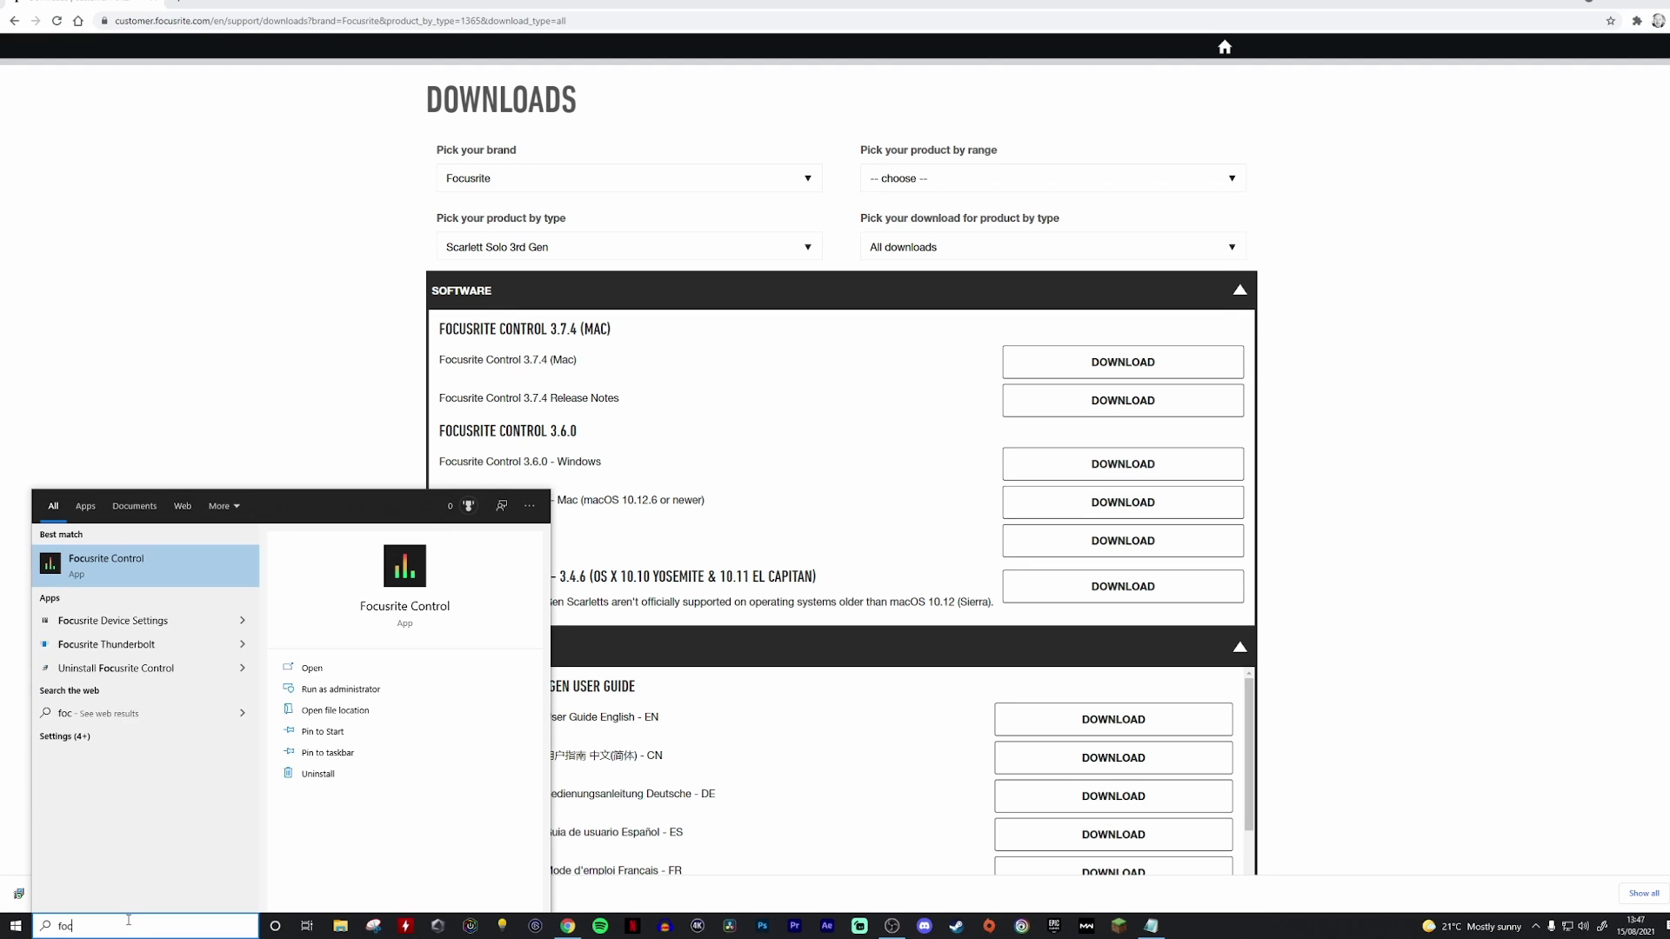
key("Return")
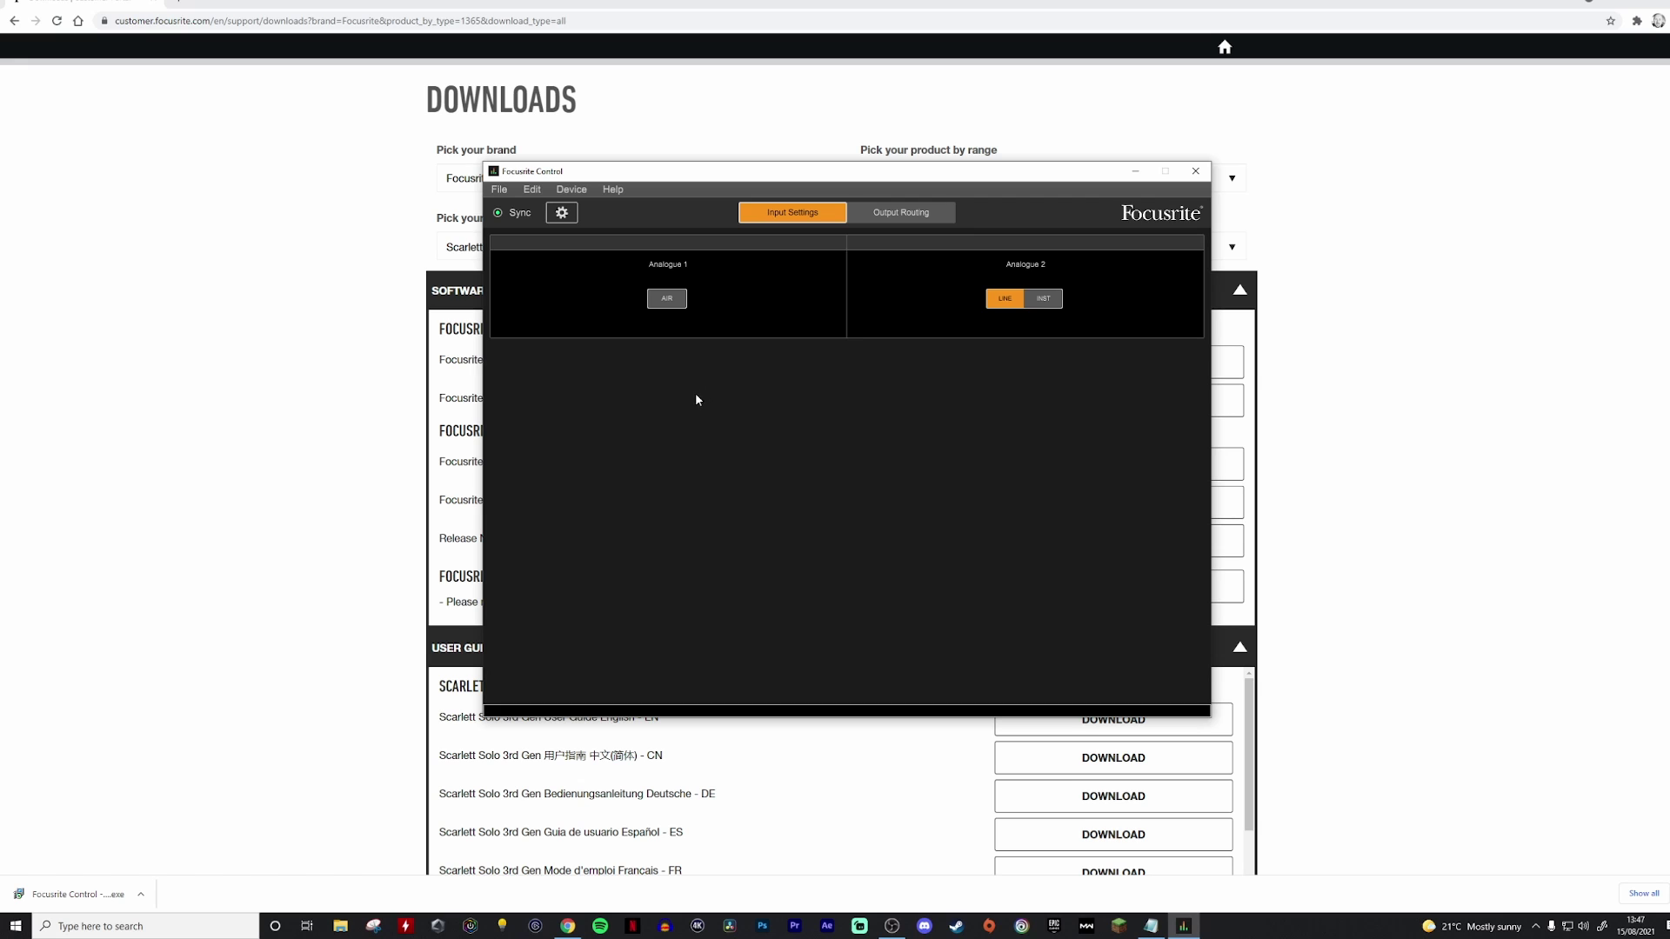
left_click(563, 214)
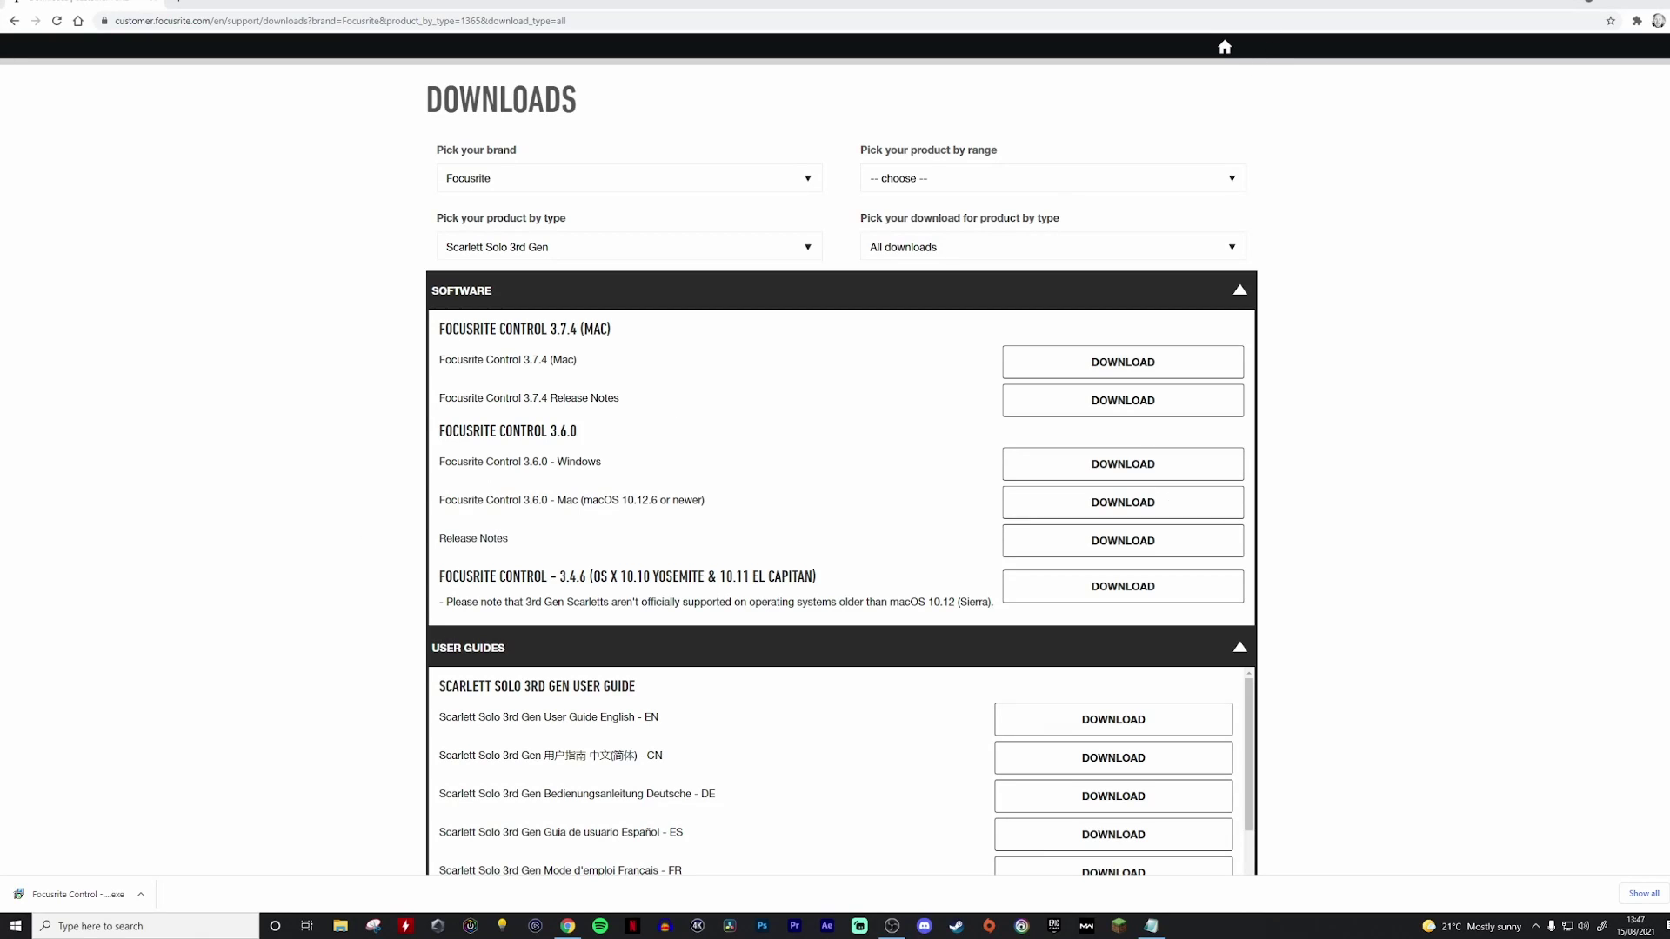
Step: Set the Scarlett Solo's sample rate to 44100 in Device Settings, leaving the buffer at 256
left_click(1564, 7)
left_click_drag(515, 437, 868, 180)
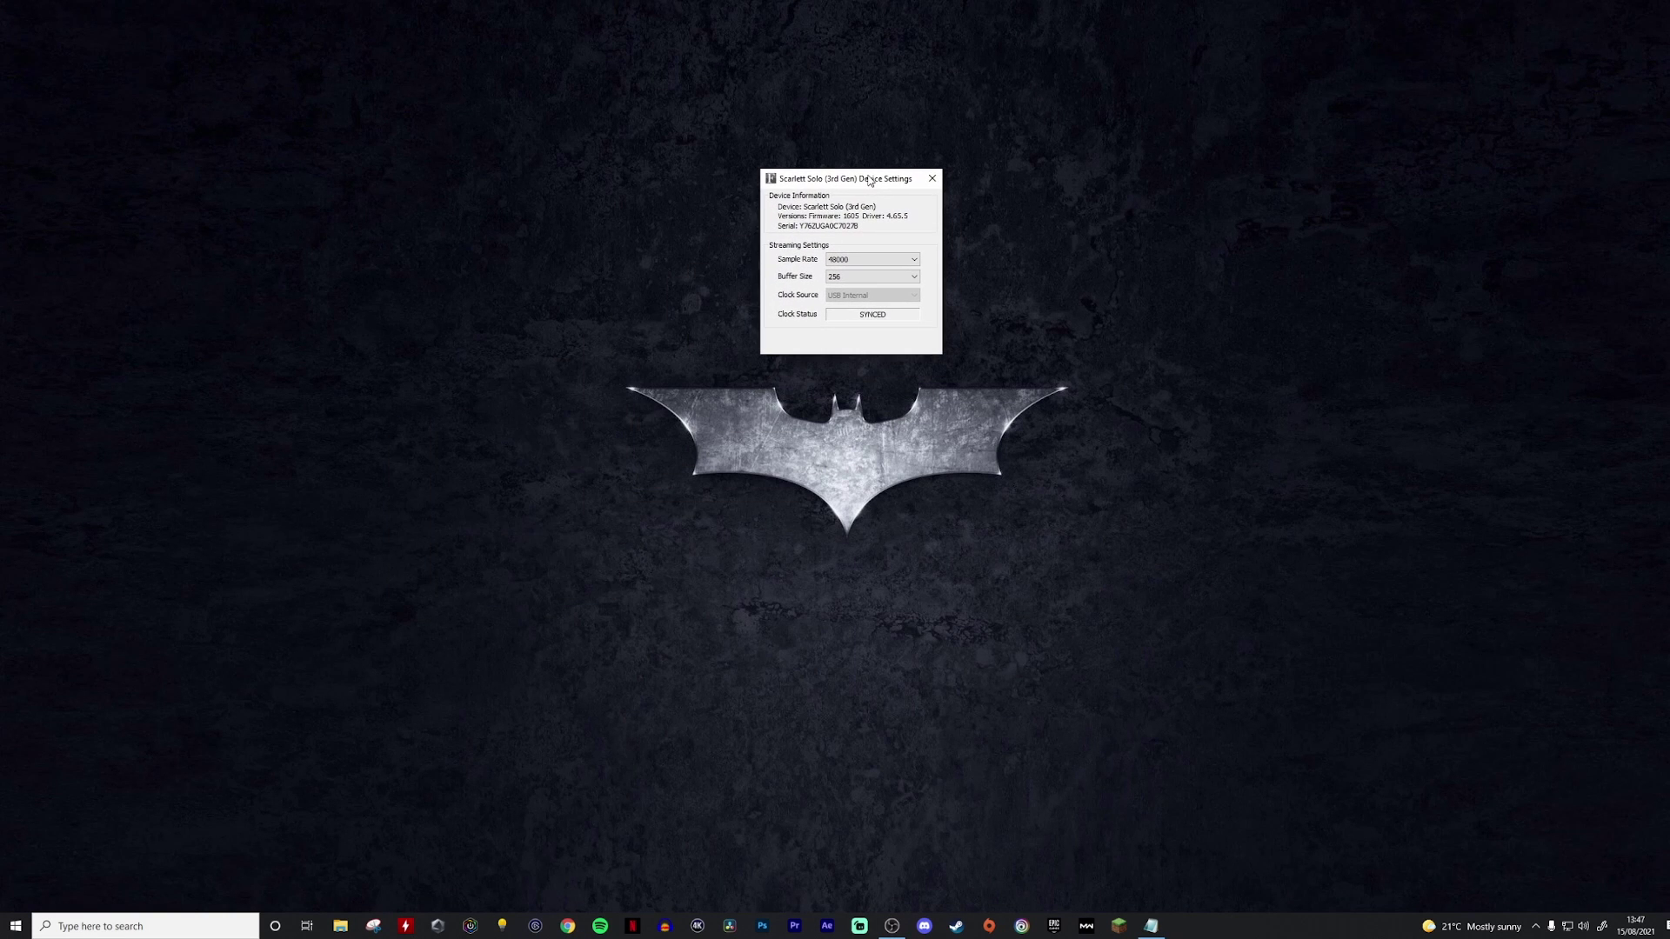
left_click(865, 259)
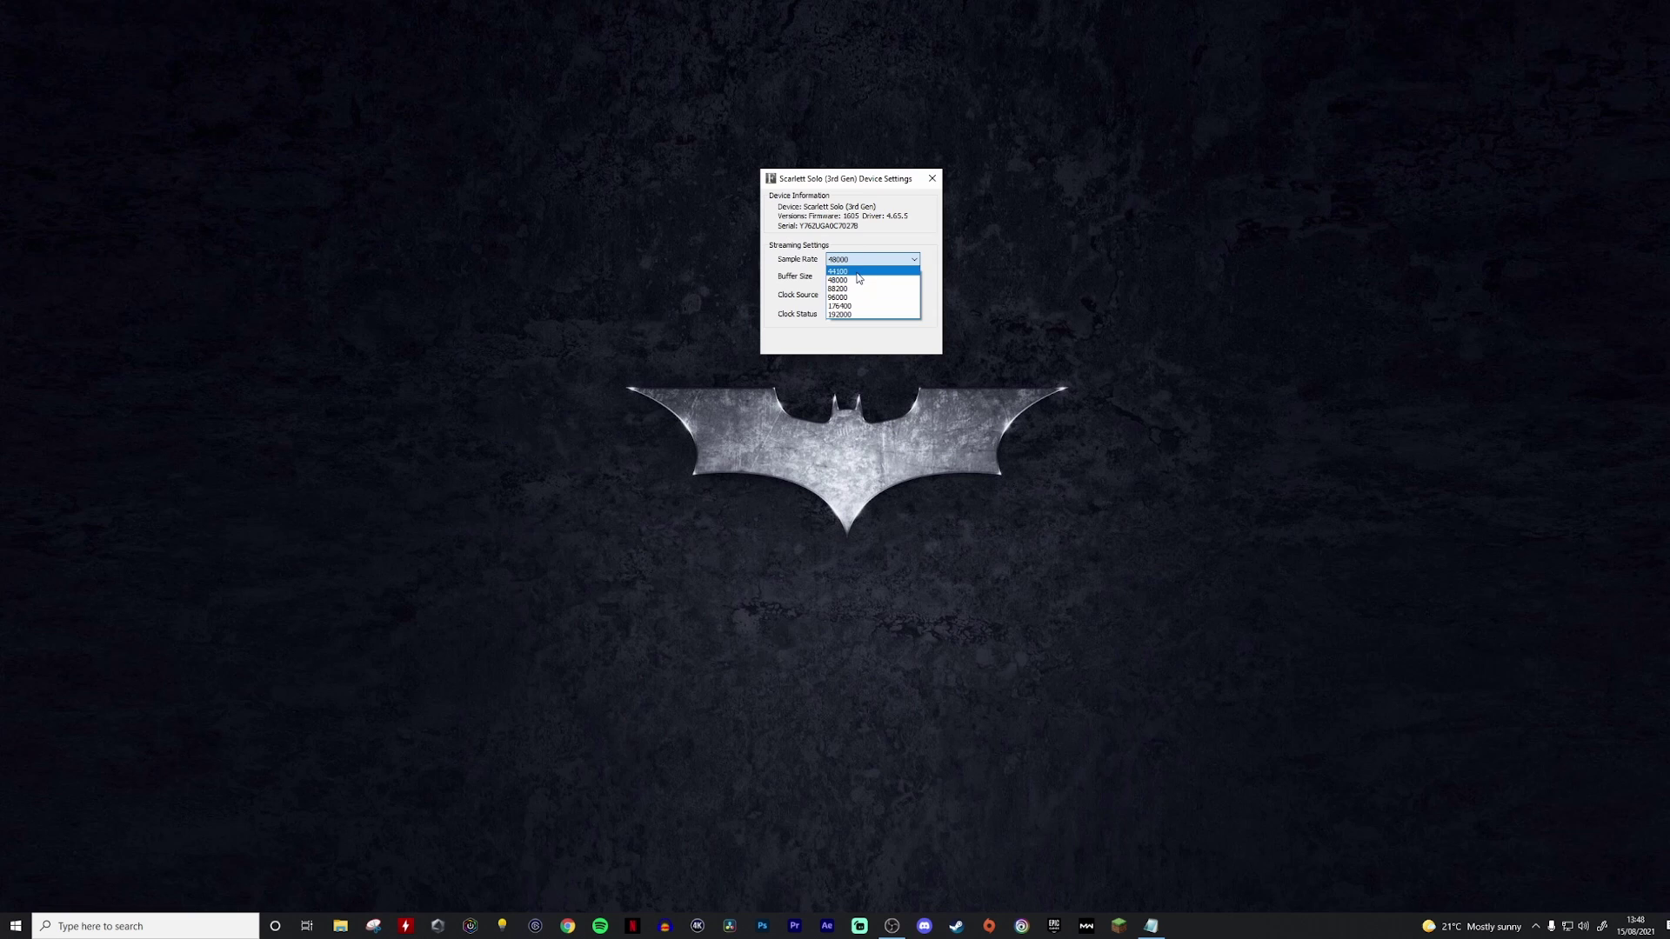
left_click(857, 281)
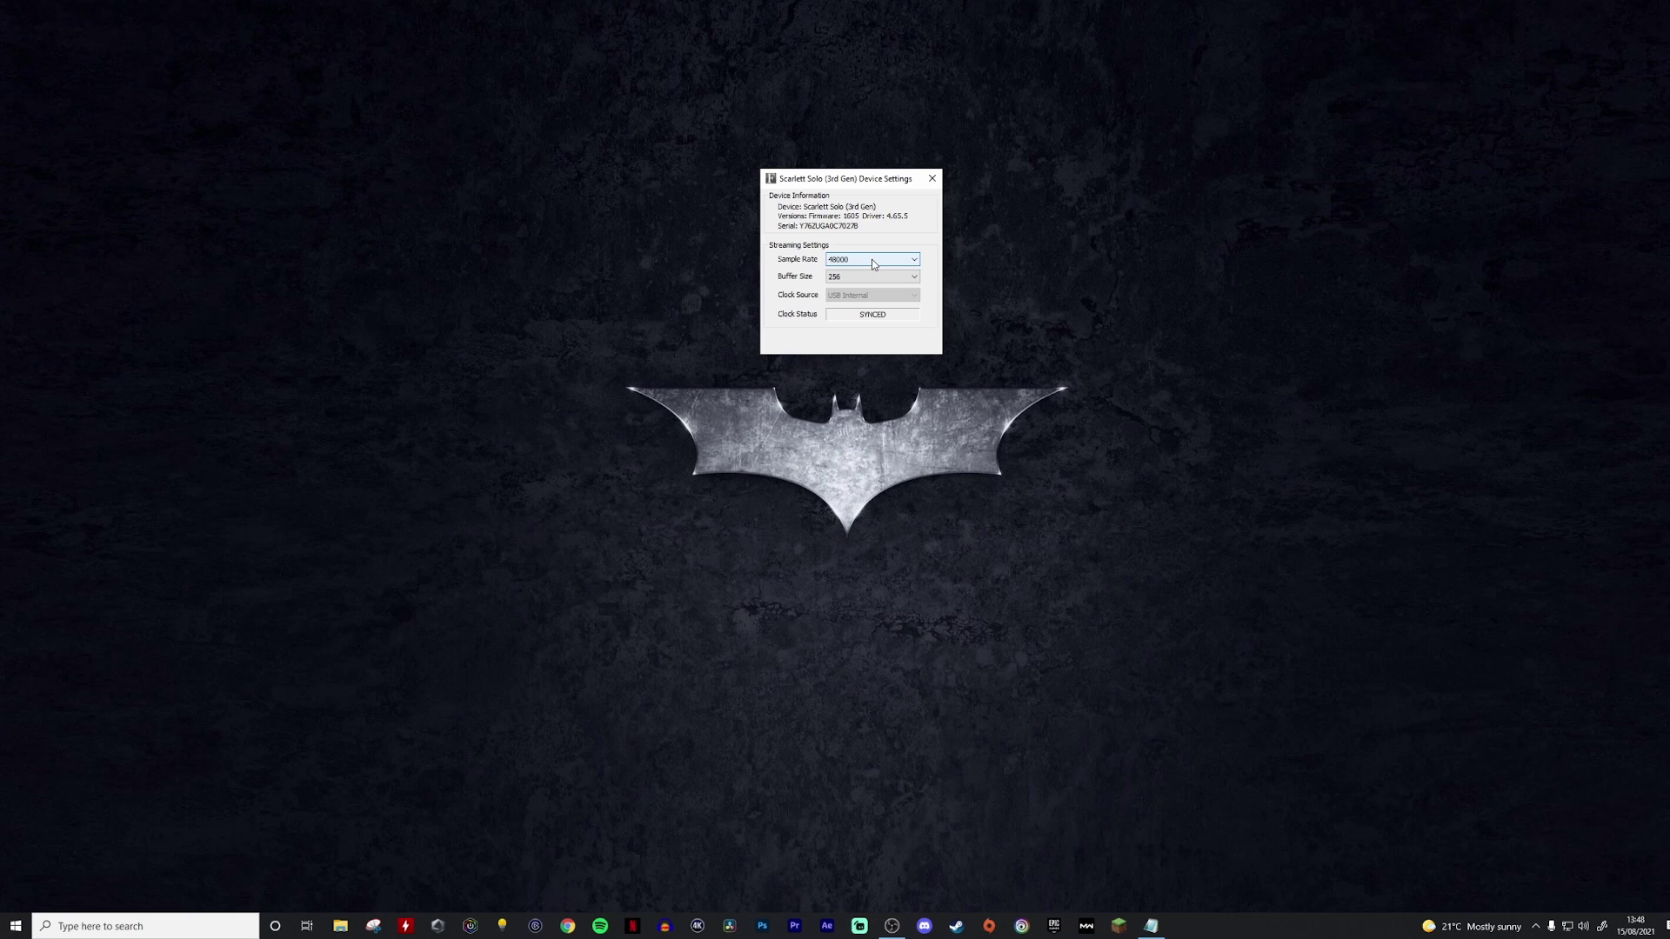
left_click(873, 261)
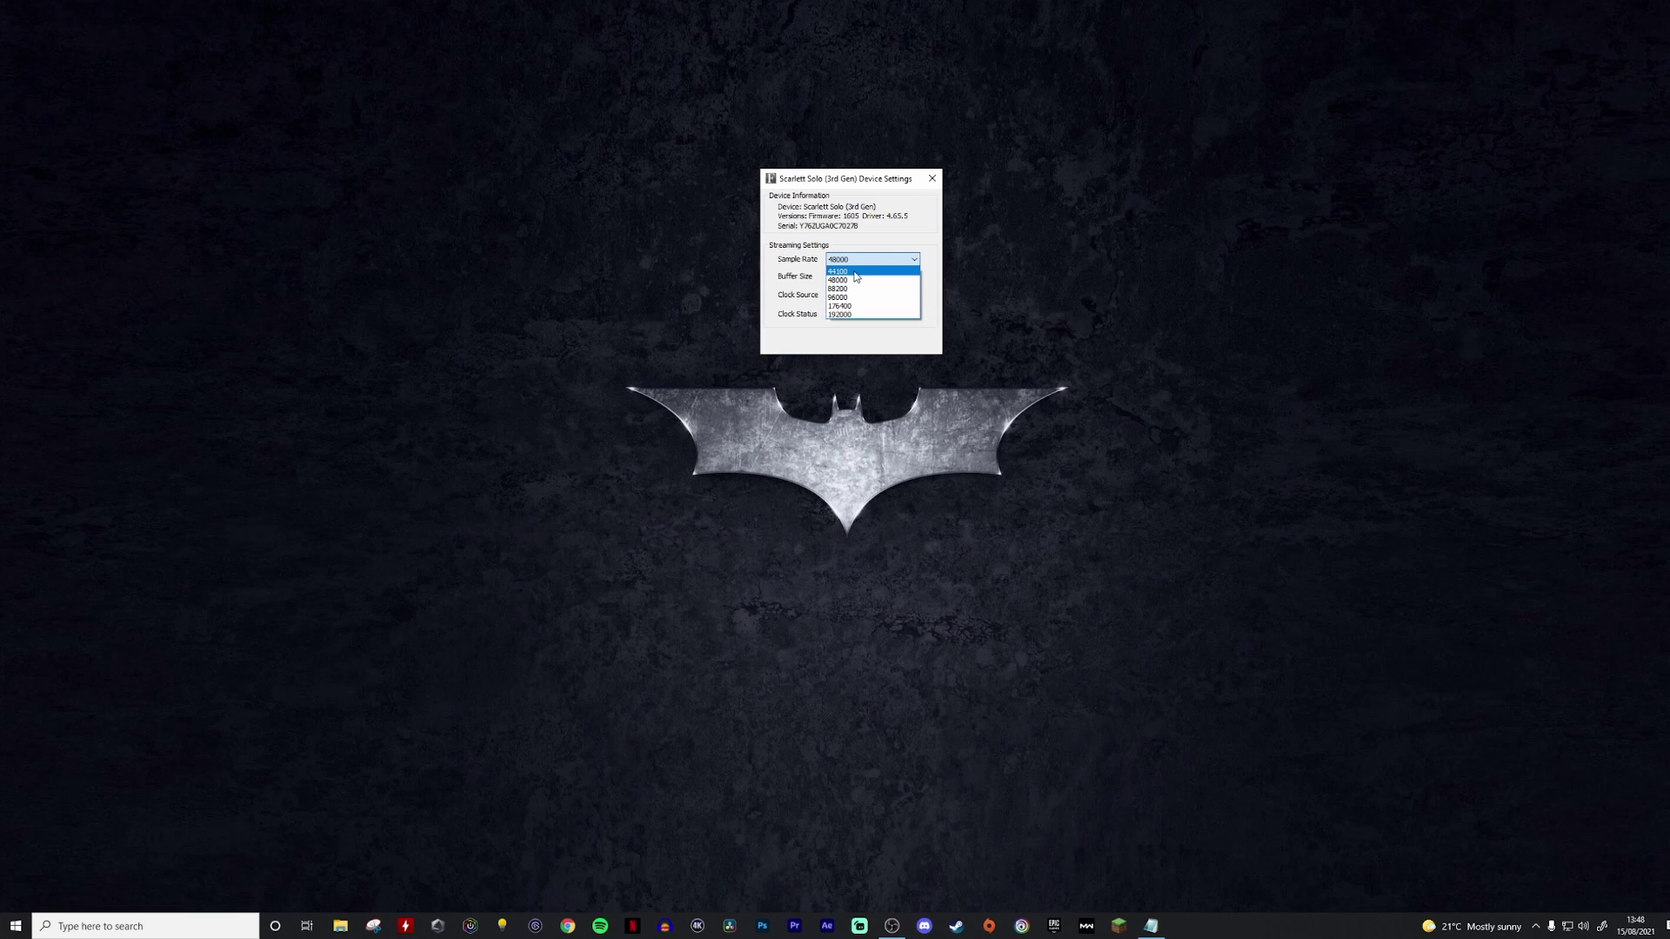
left_click(856, 272)
right_click(1583, 927)
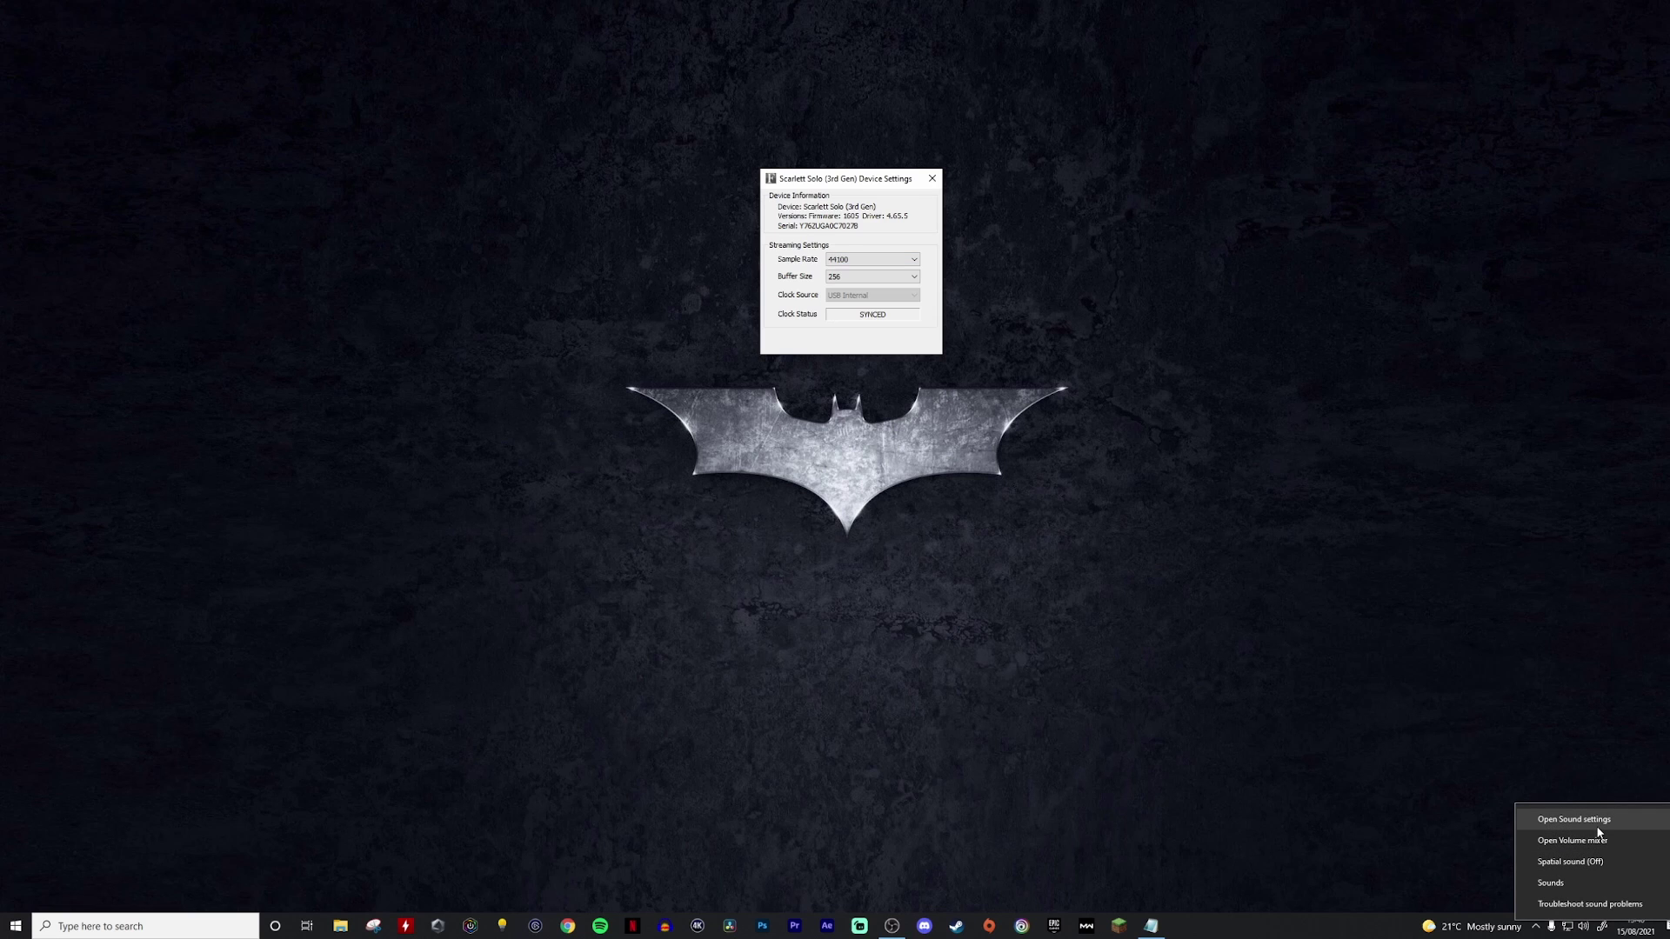
Step: Open the classic Sound control panel from the Windows Sound settings page
left_click(1599, 821)
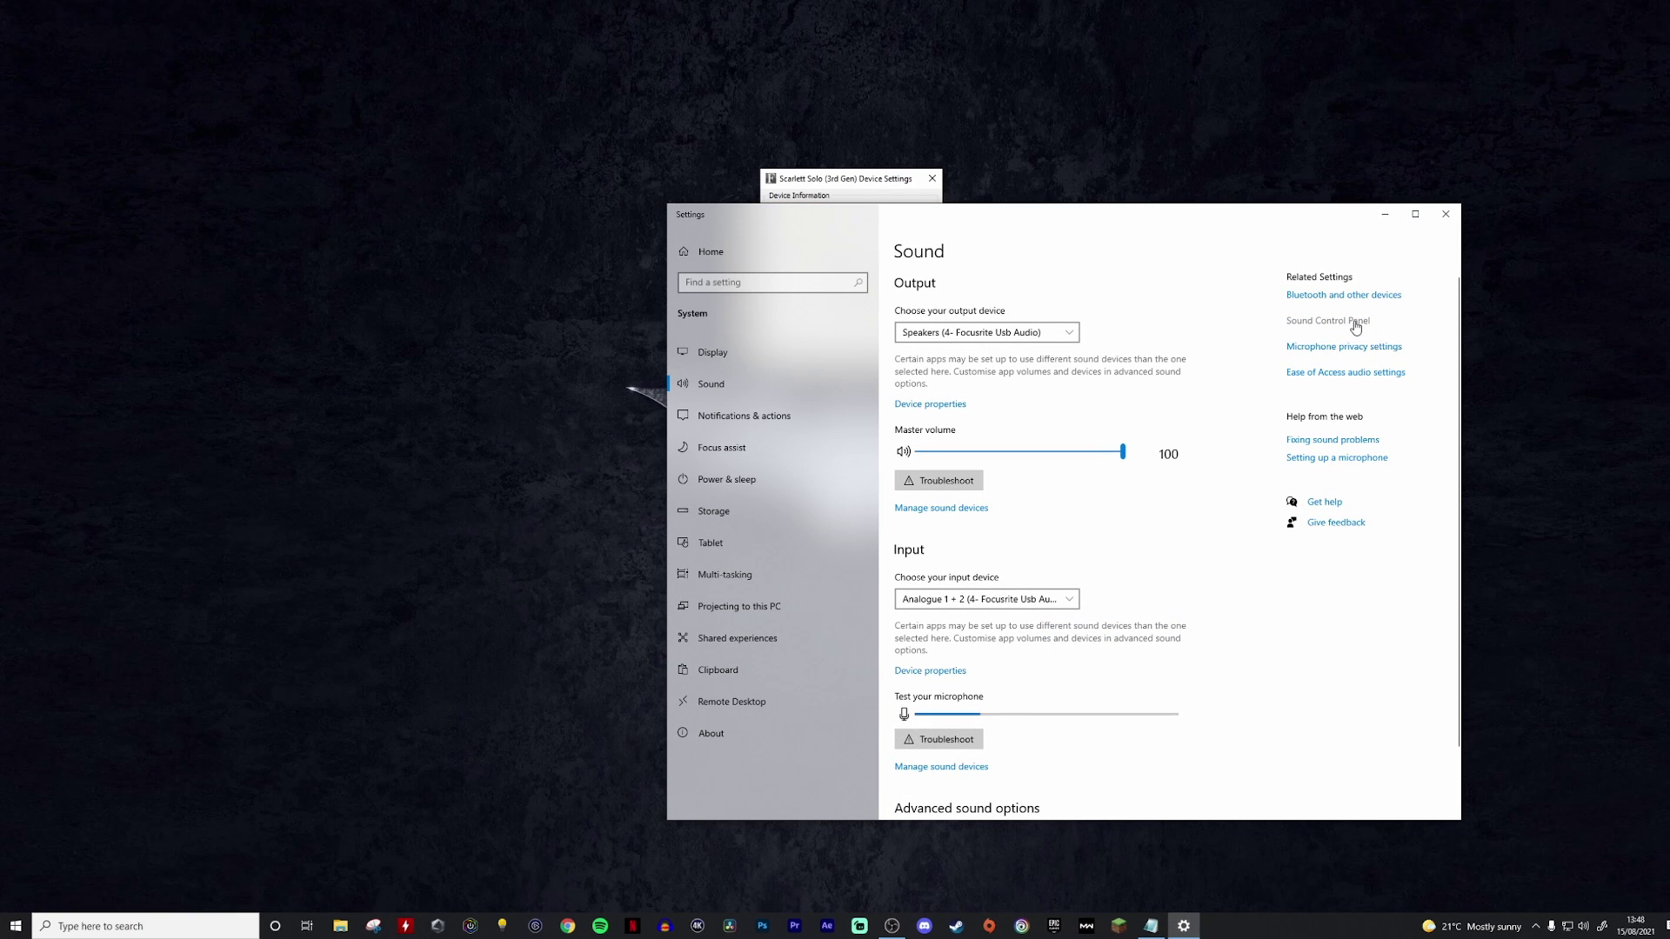
left_click(1359, 327)
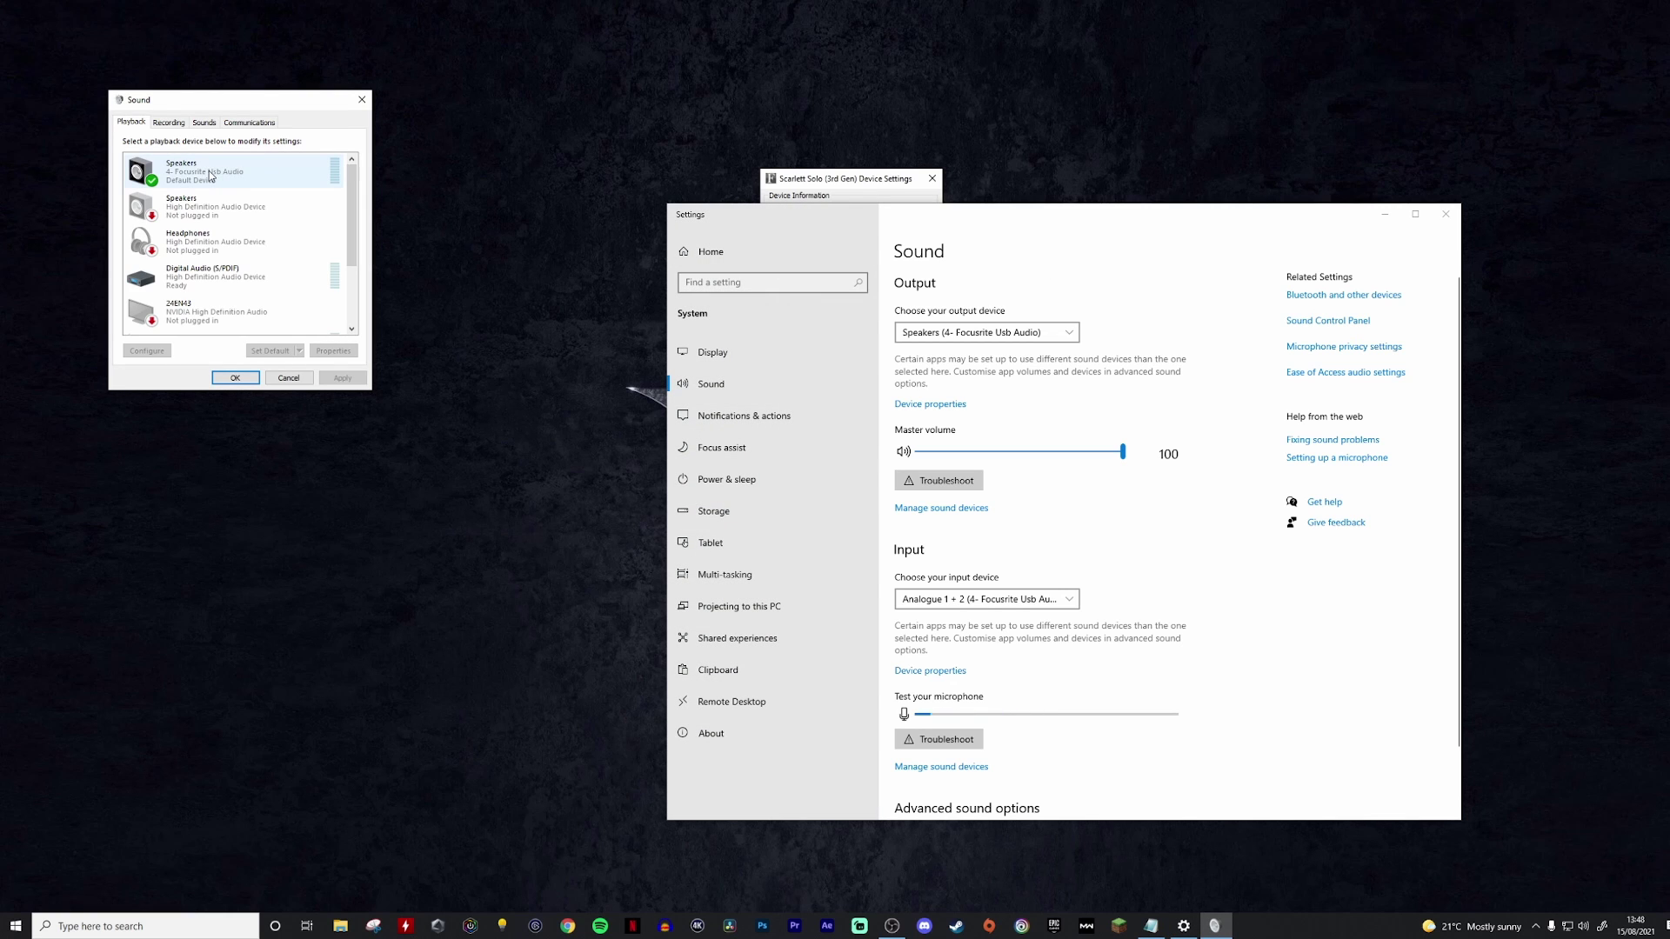
left_click(172, 124)
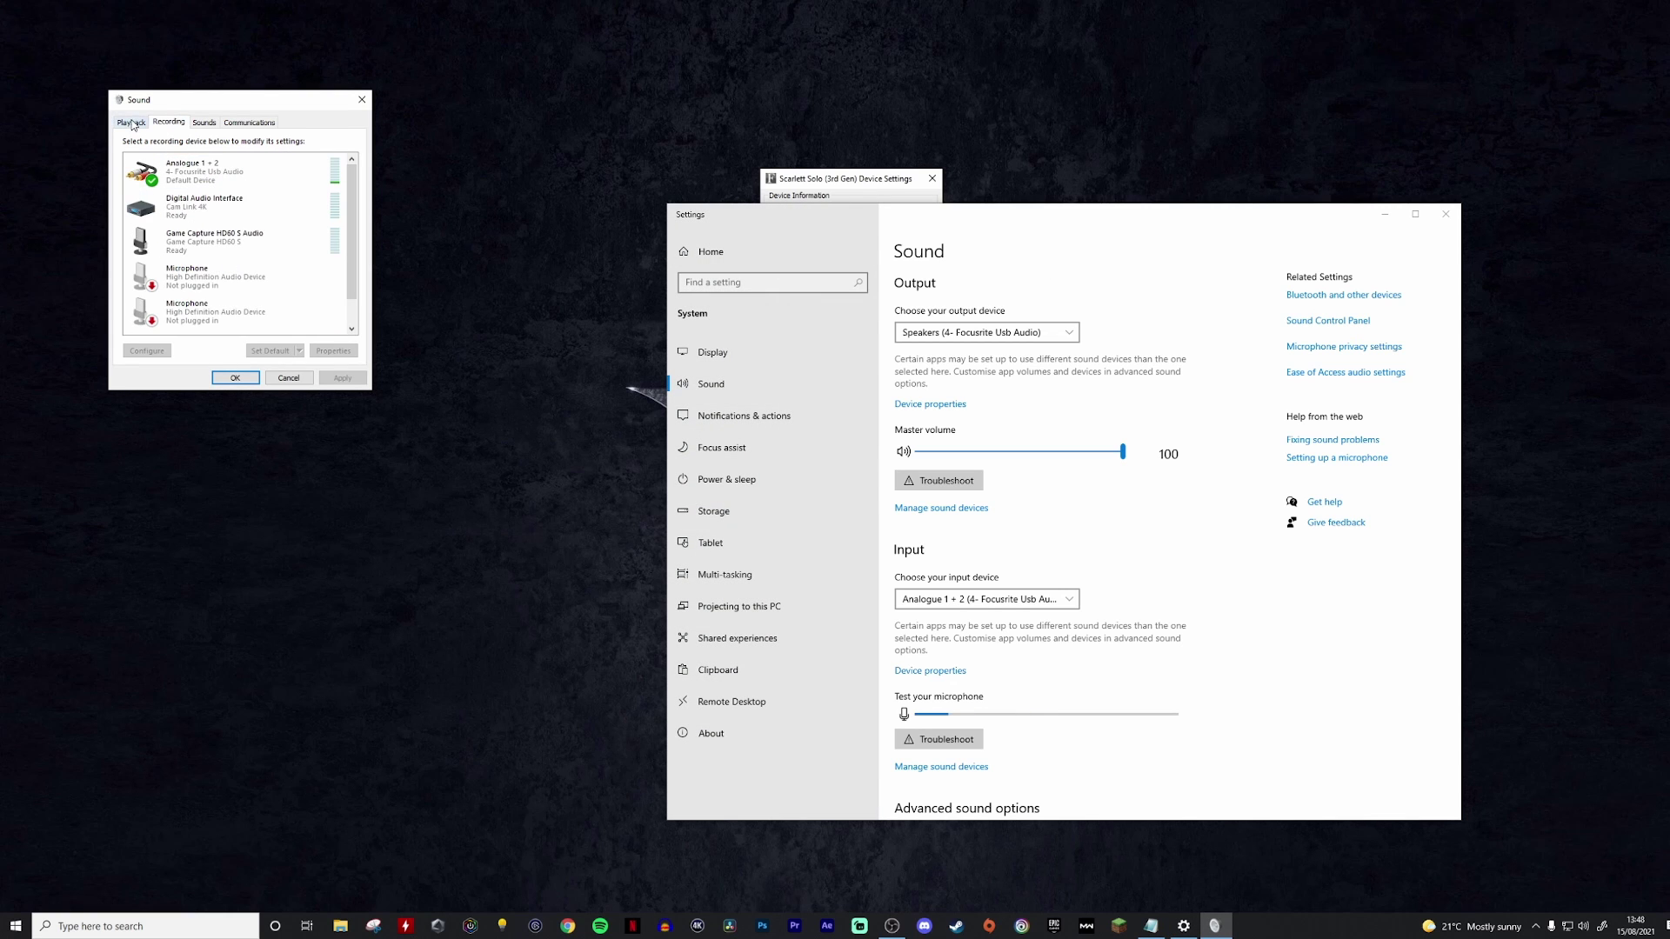
left_click(133, 124)
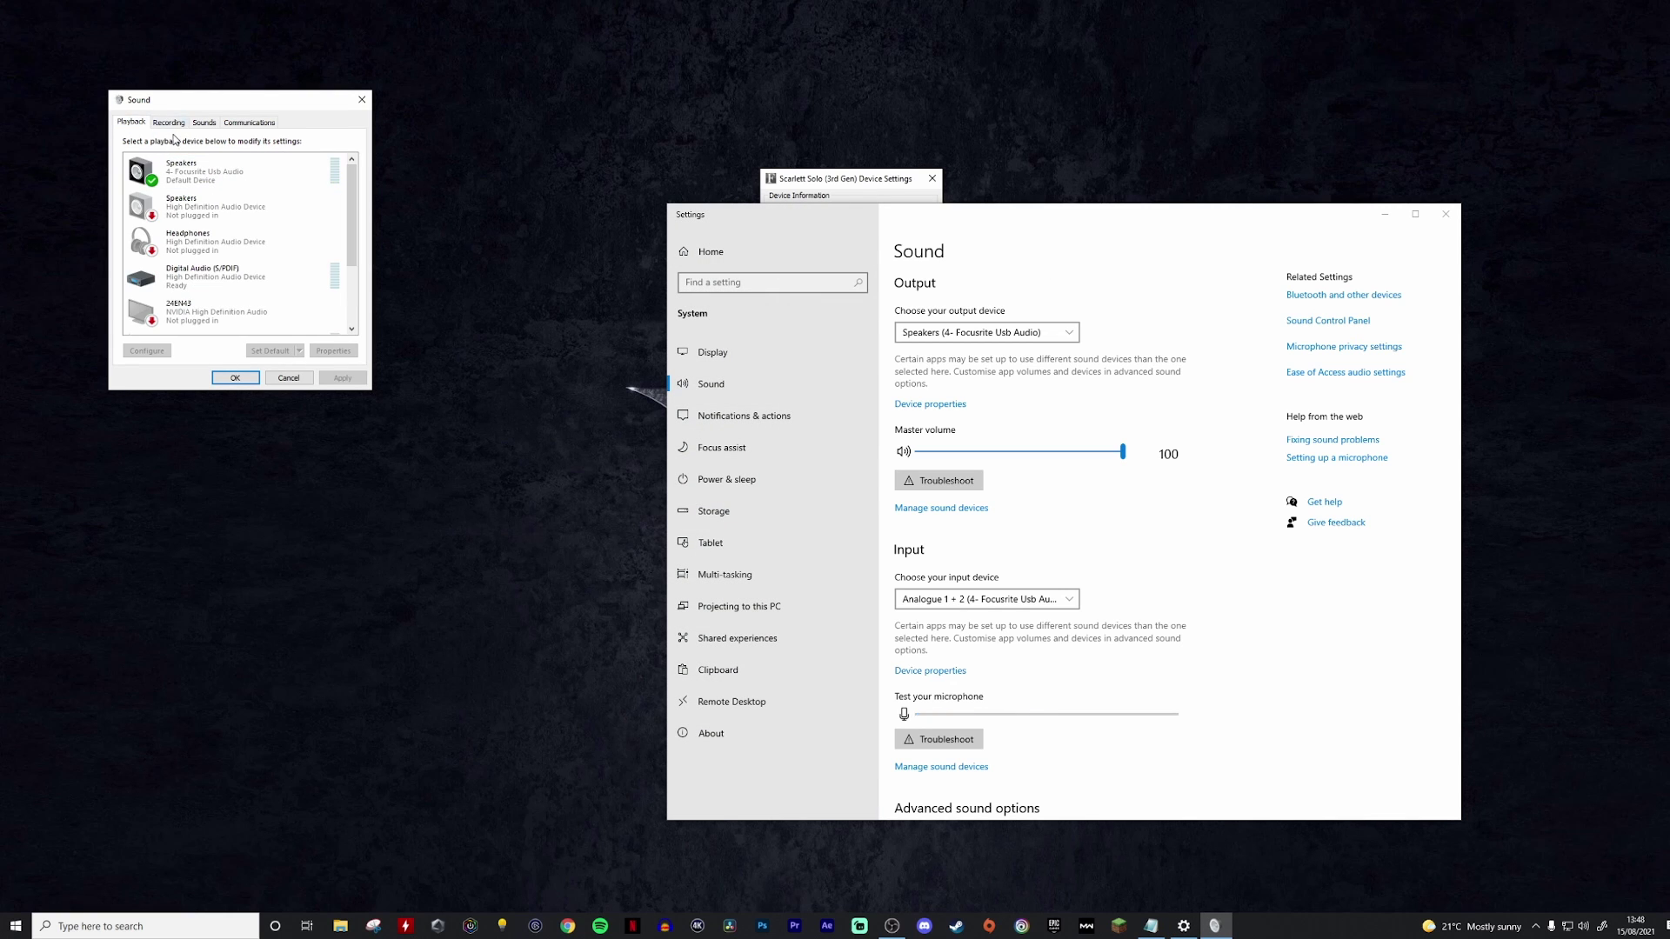
left_click(259, 170)
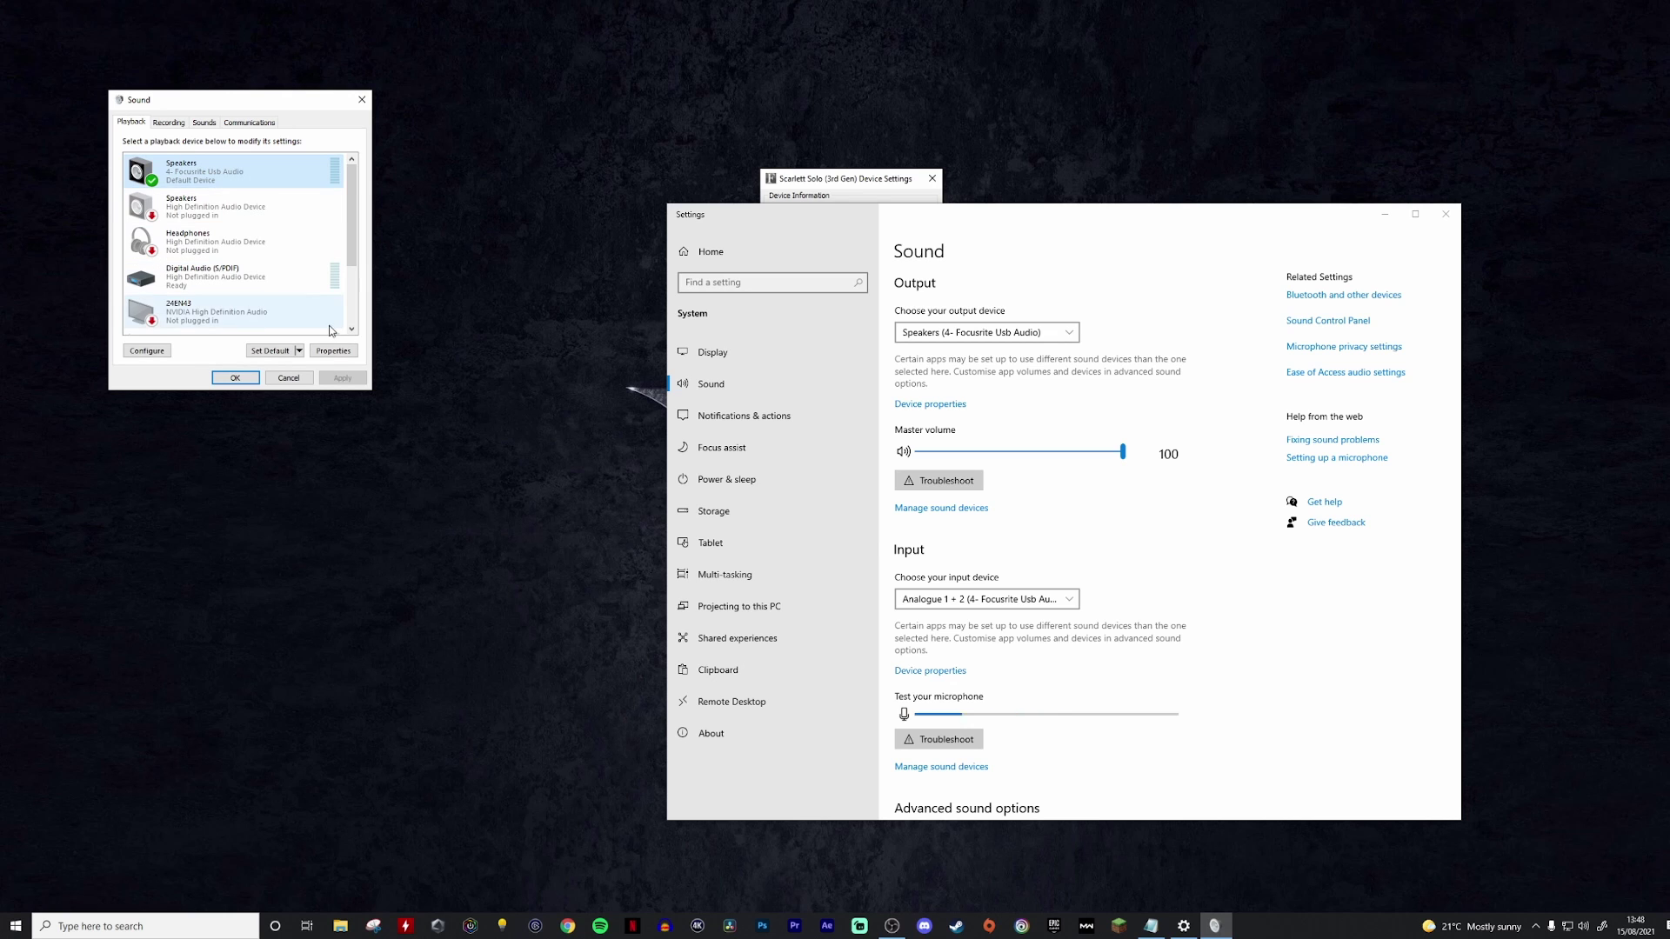
left_click(335, 352)
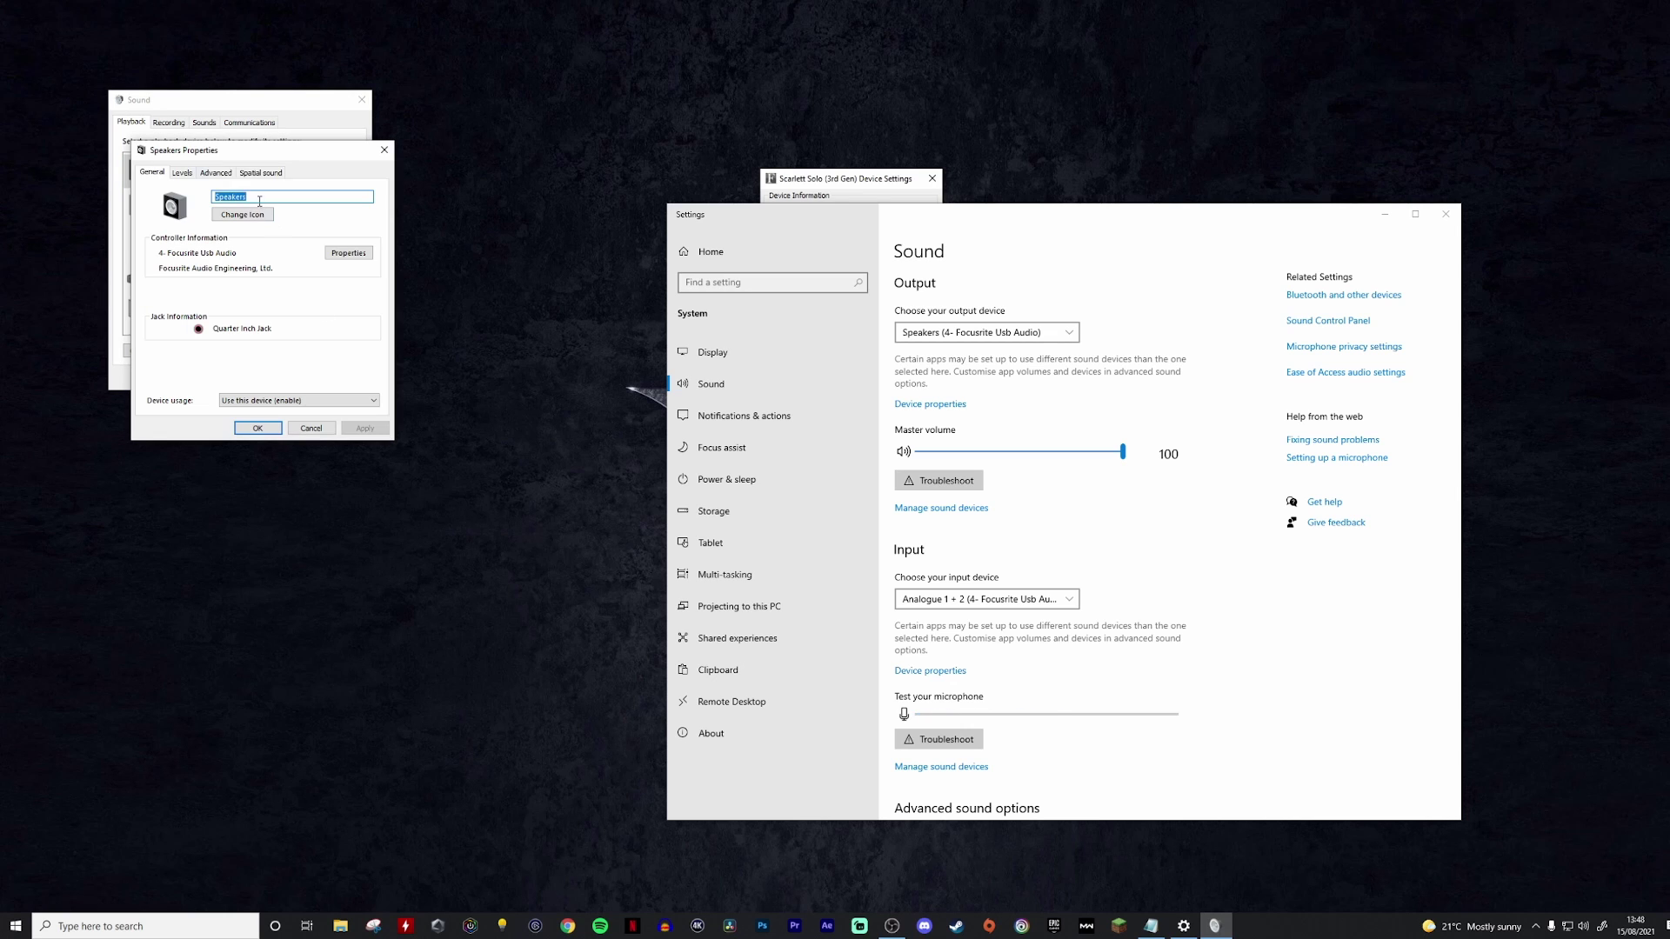
left_click(223, 174)
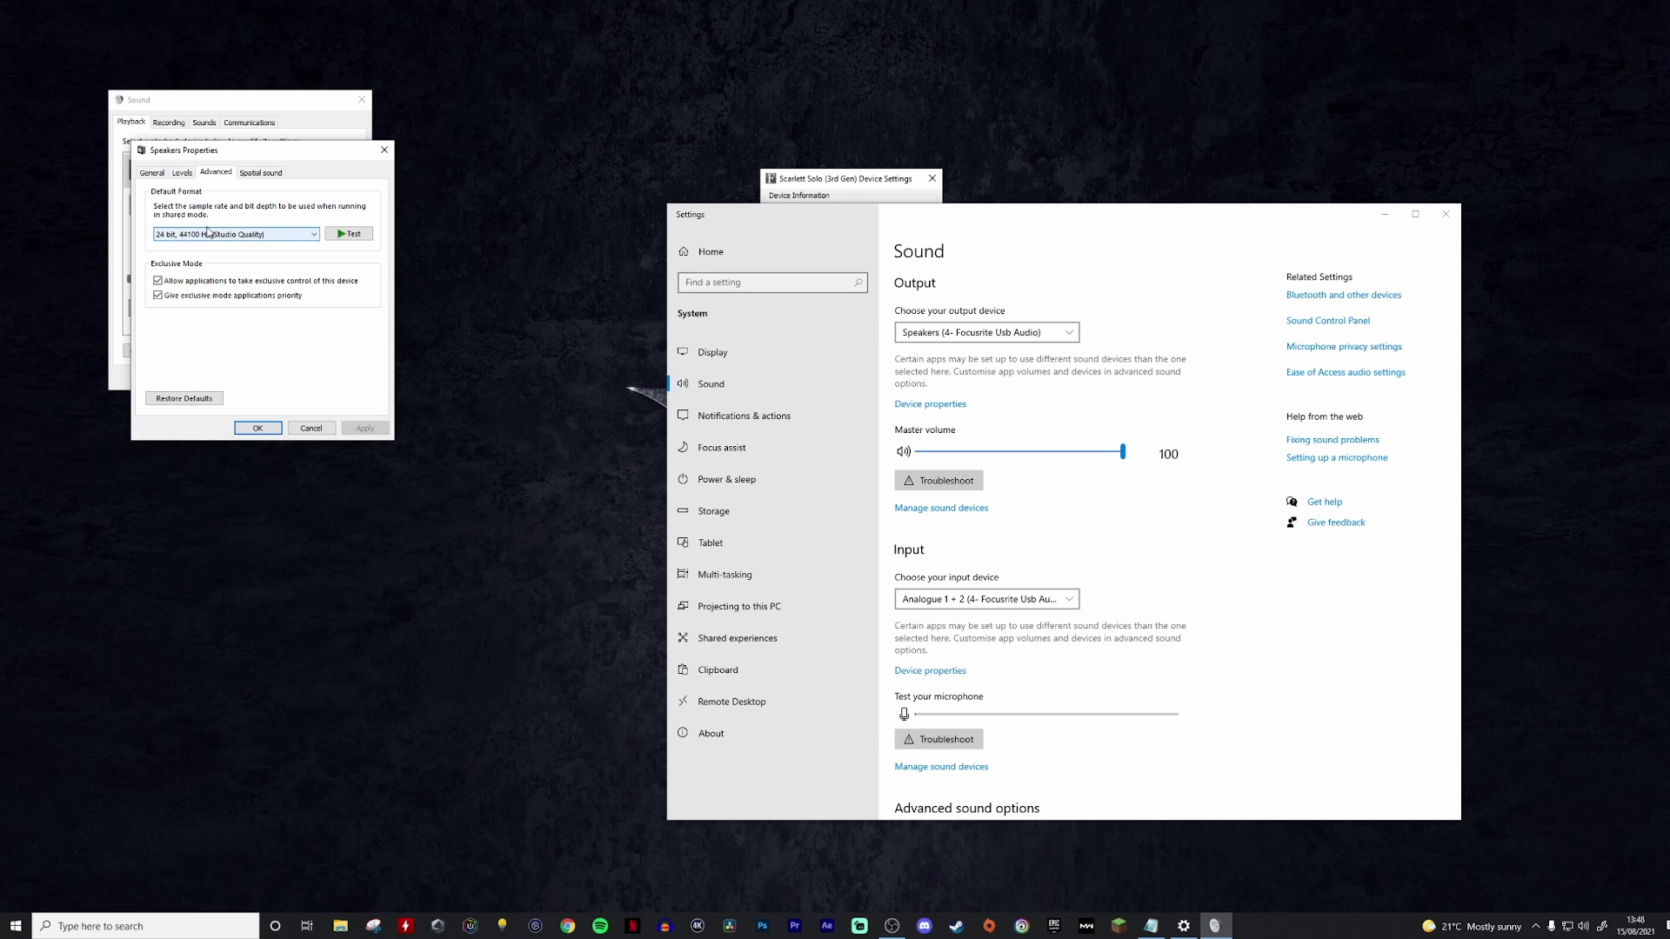
left_click_drag(852, 179, 532, 178)
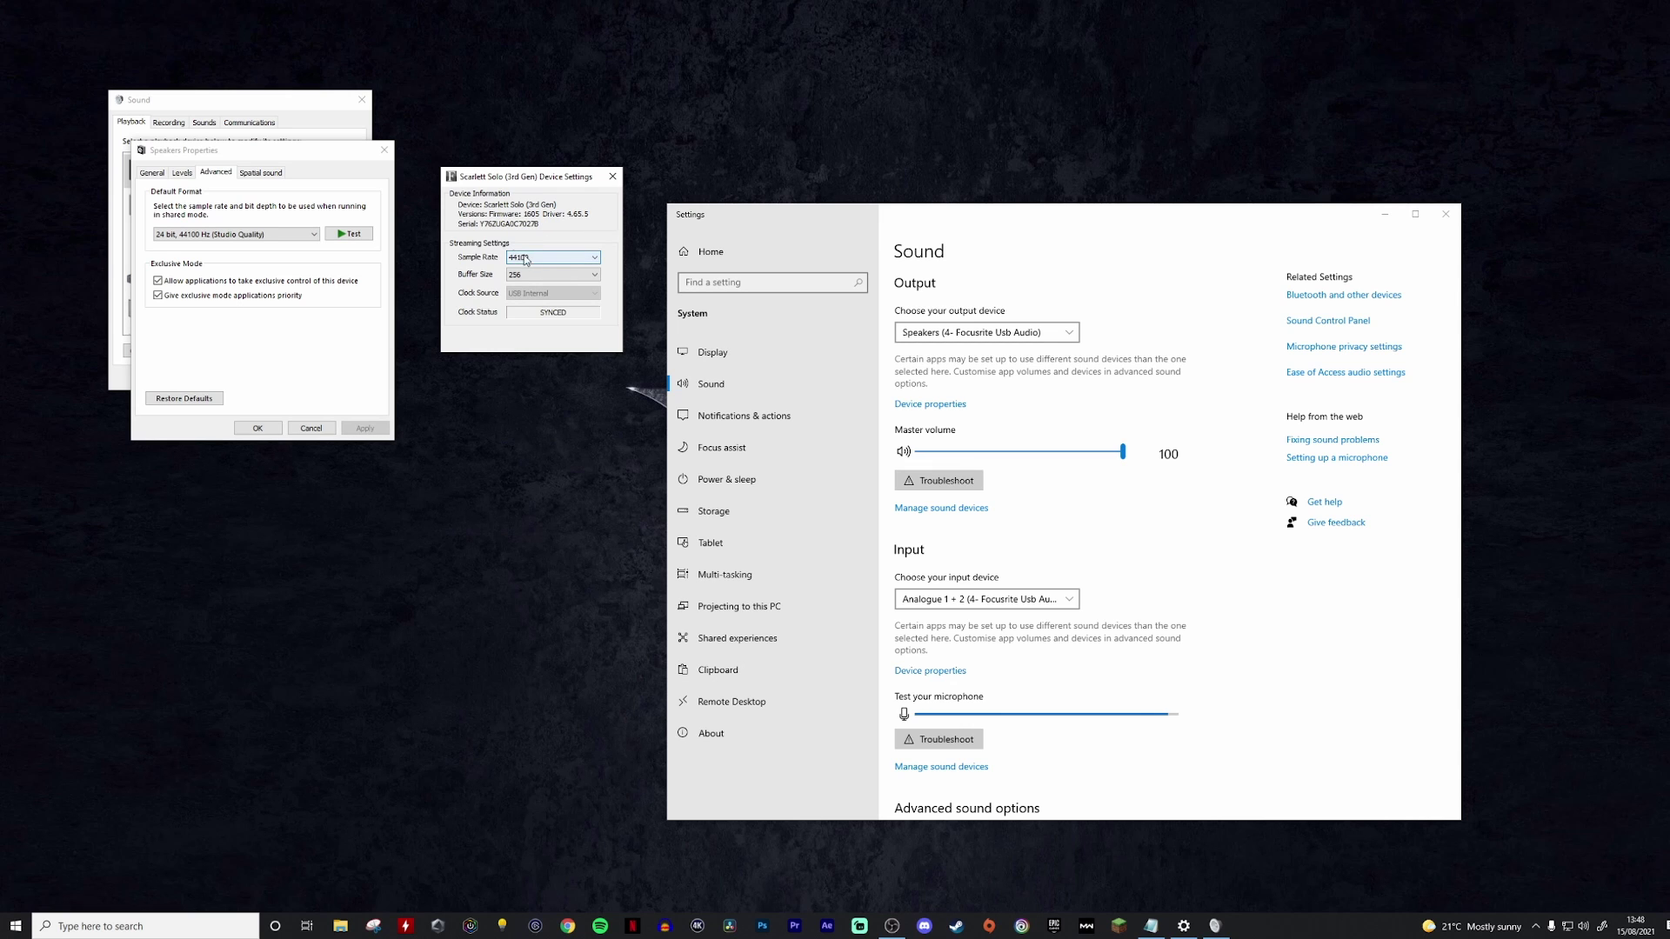
left_click(202, 234)
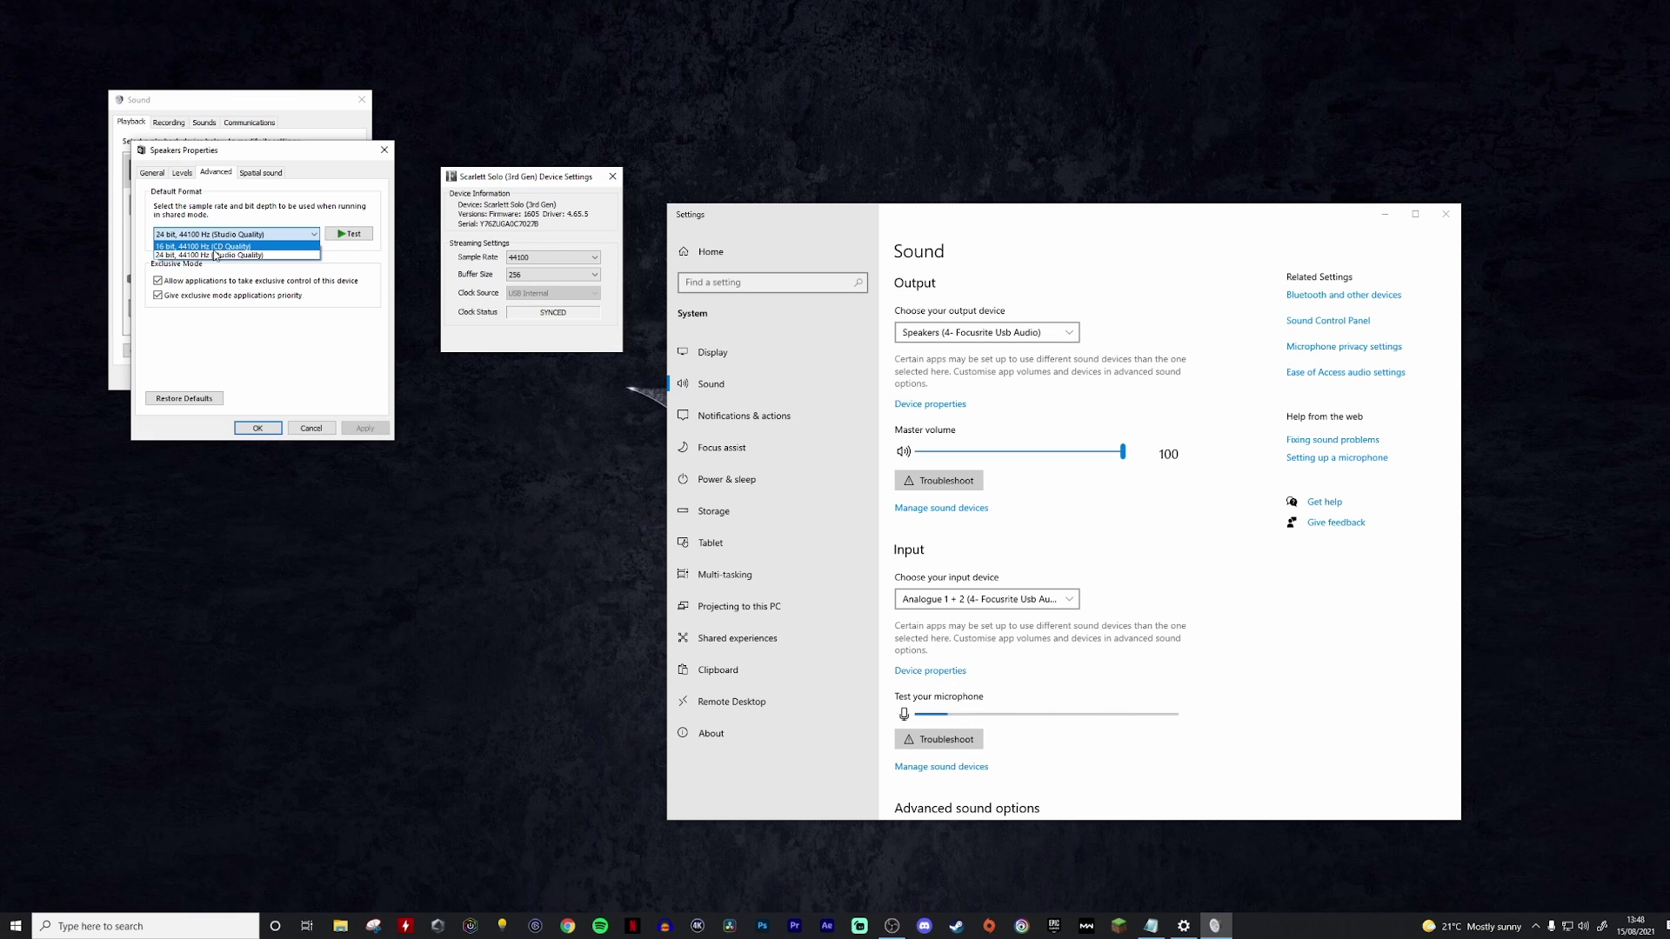
left_click(277, 236)
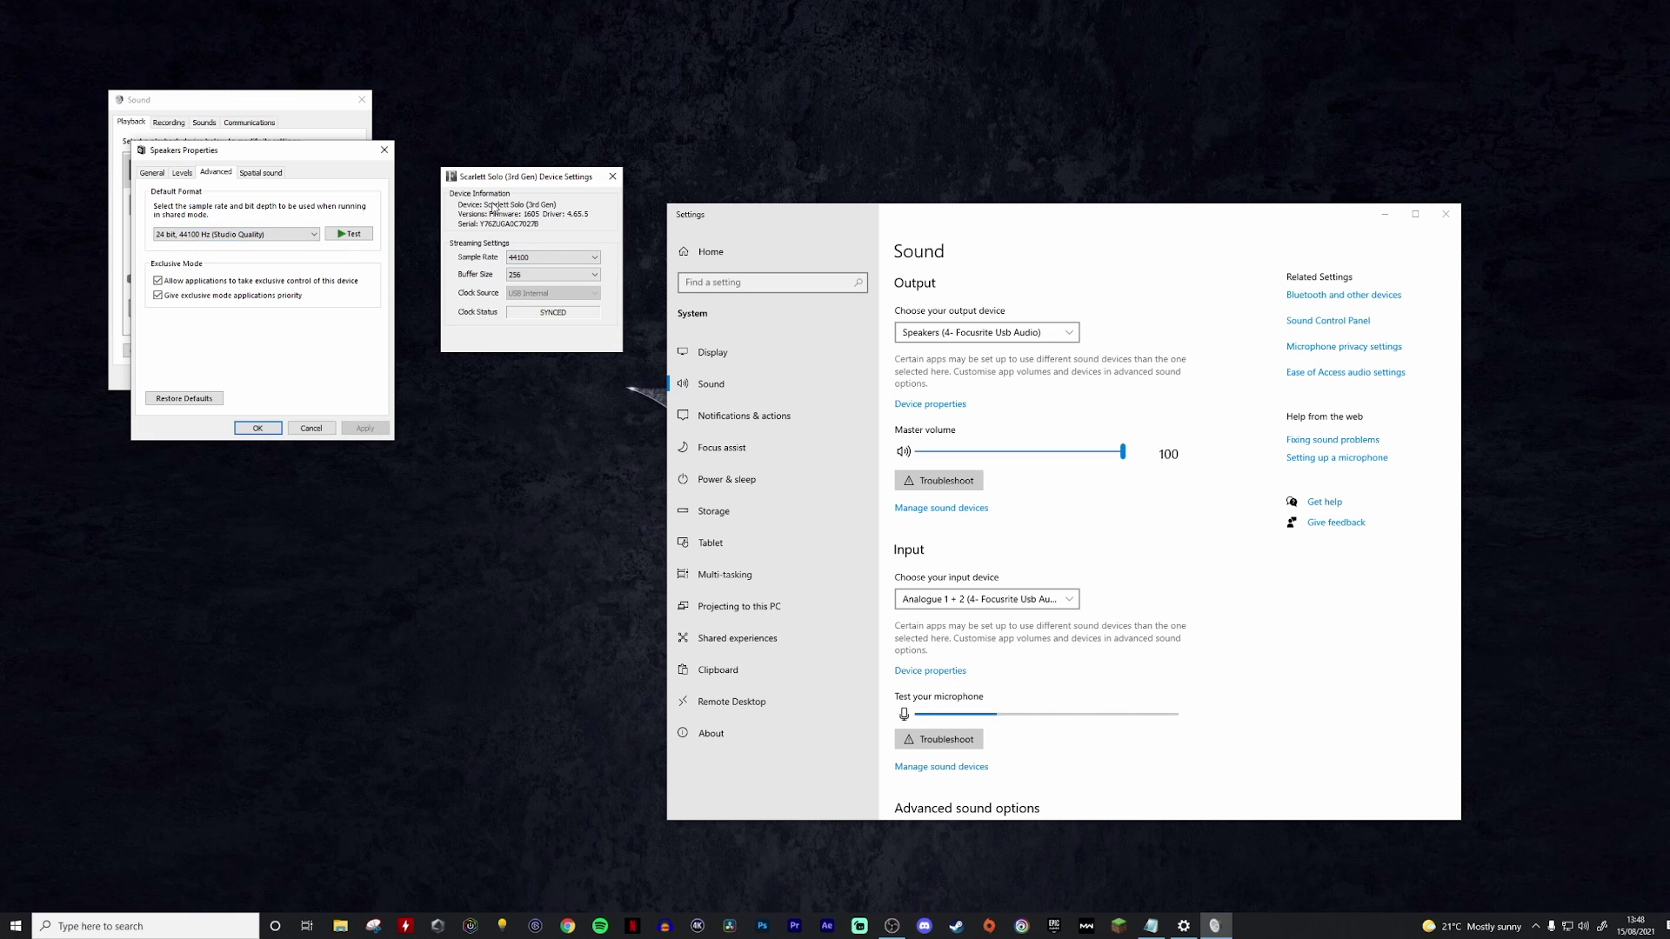
left_click(384, 149)
Step: Set the Scarlett Solo's sample rate to 48000 in Focusrite Device Settings
left_click(359, 101)
left_click(556, 257)
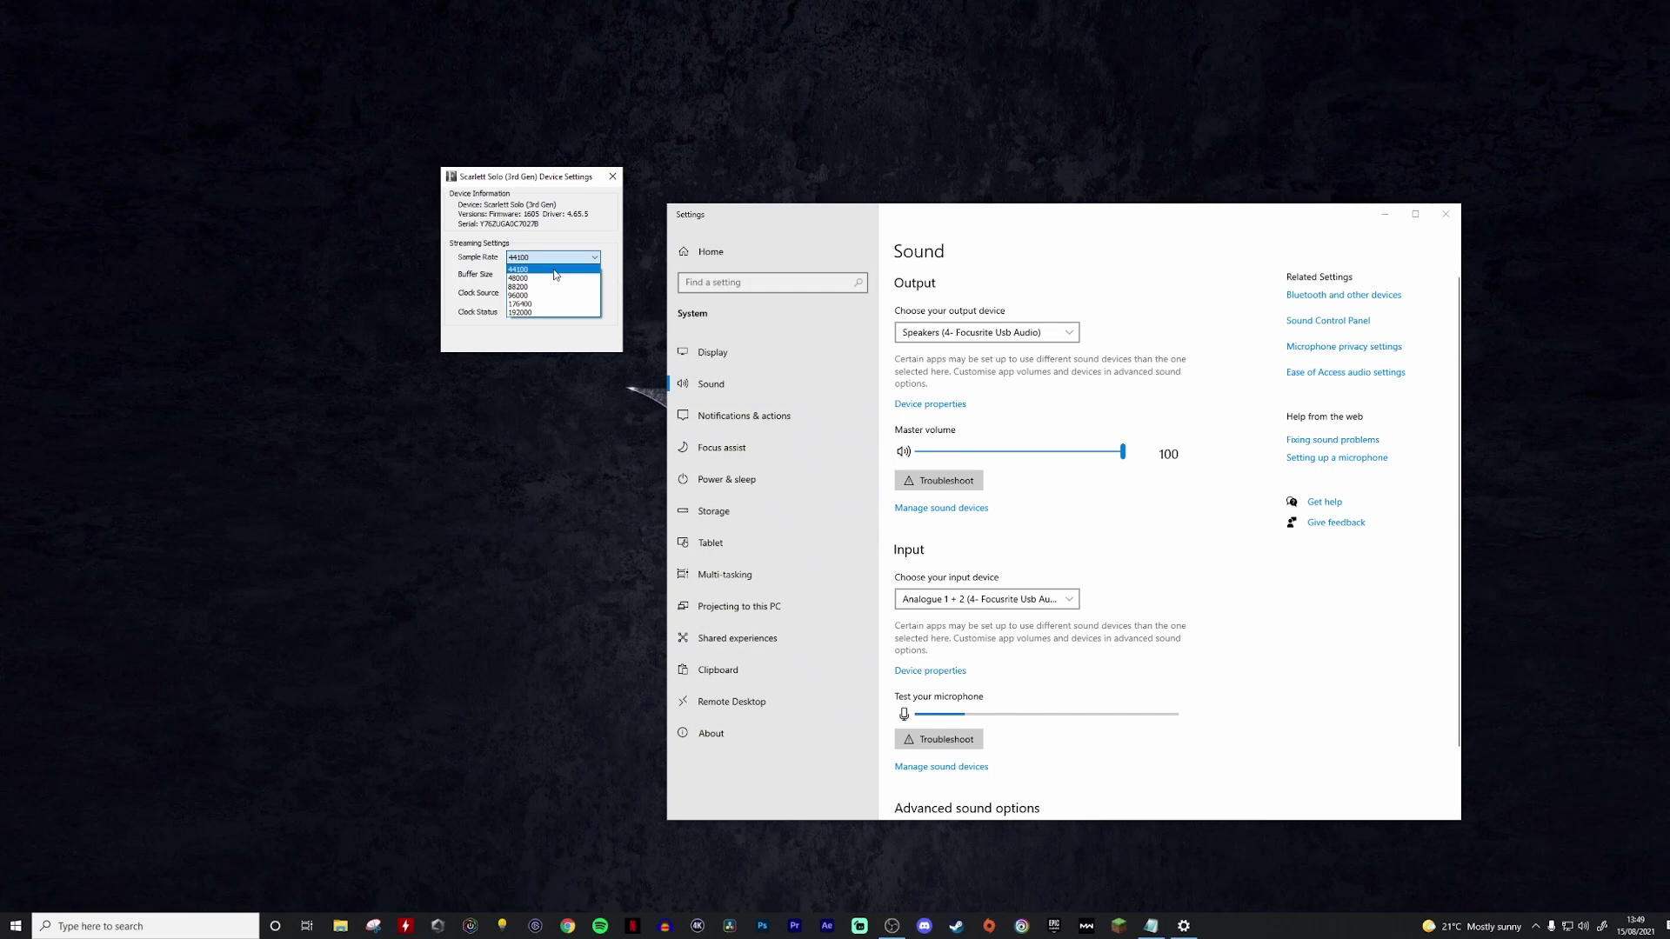
left_click(533, 278)
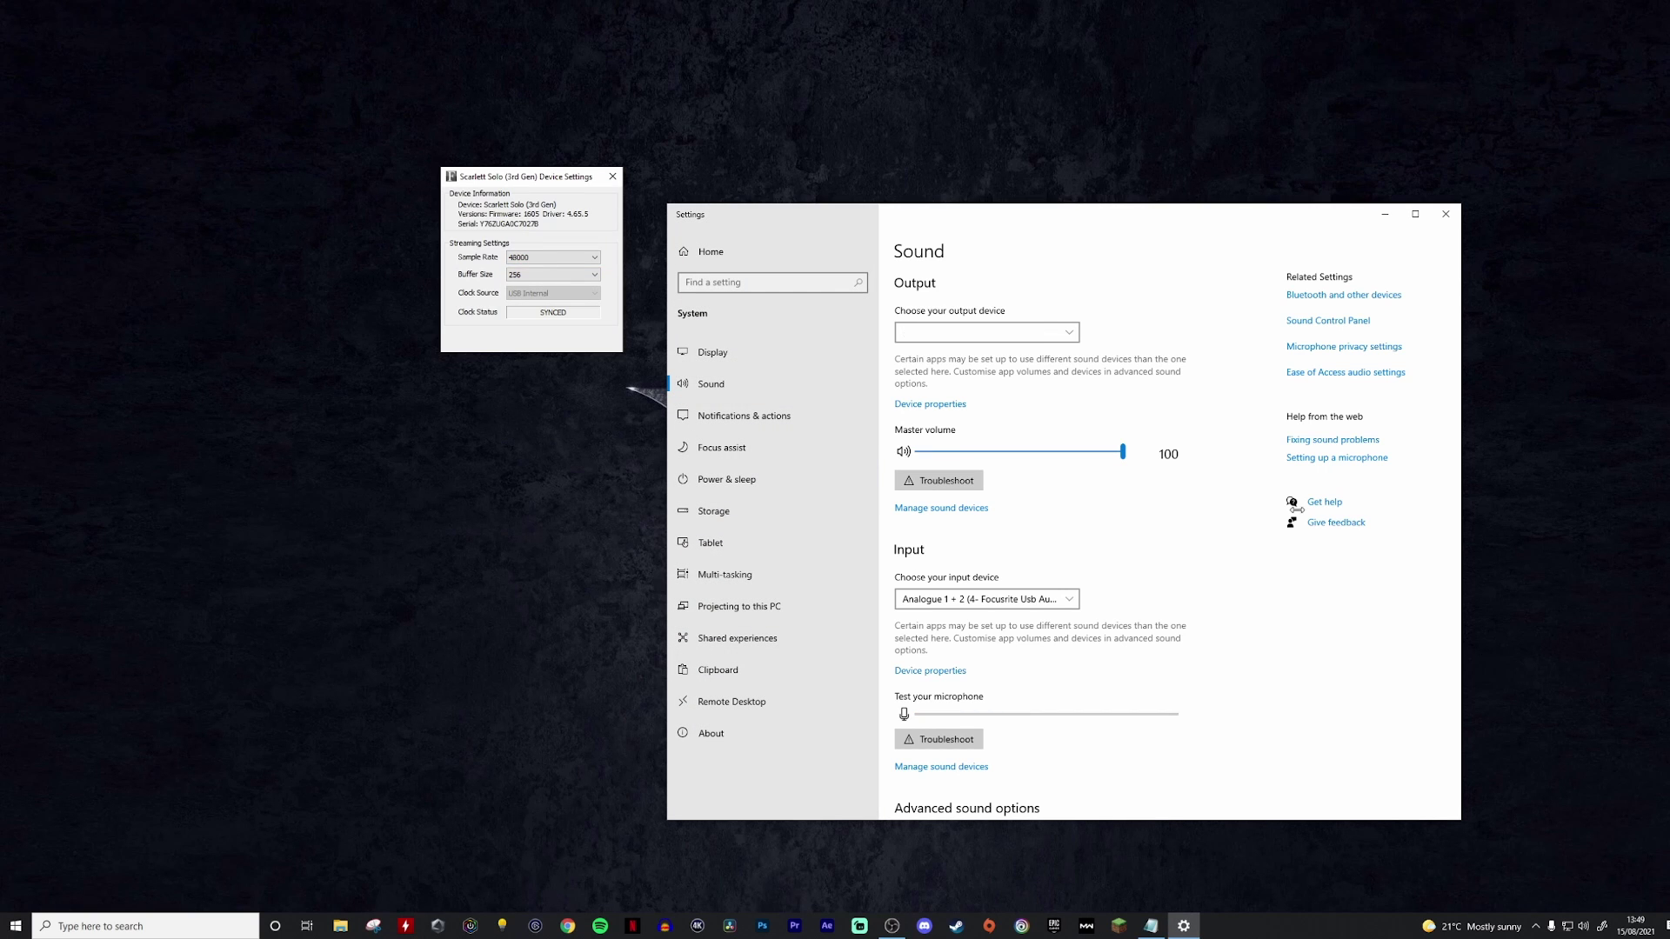
Step: Check the Focusrite speakers' default format reads 24-bit, 48000 Hz, then close the sound dialogs
left_click(1328, 322)
left_click(1326, 327)
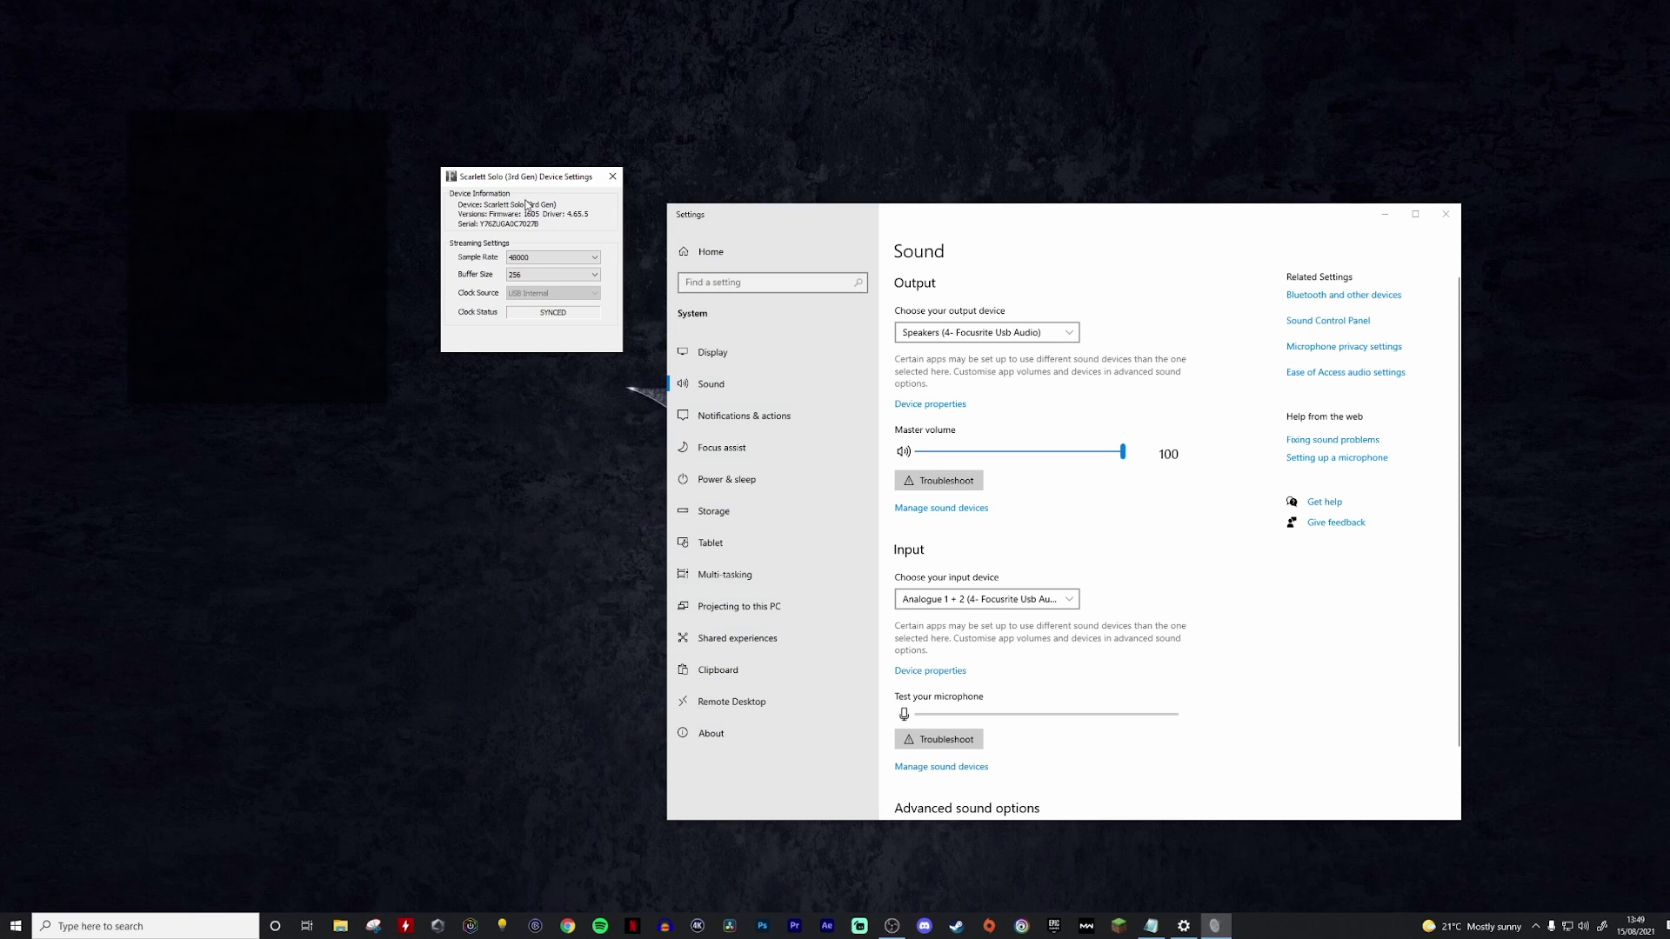
double_click(243, 201)
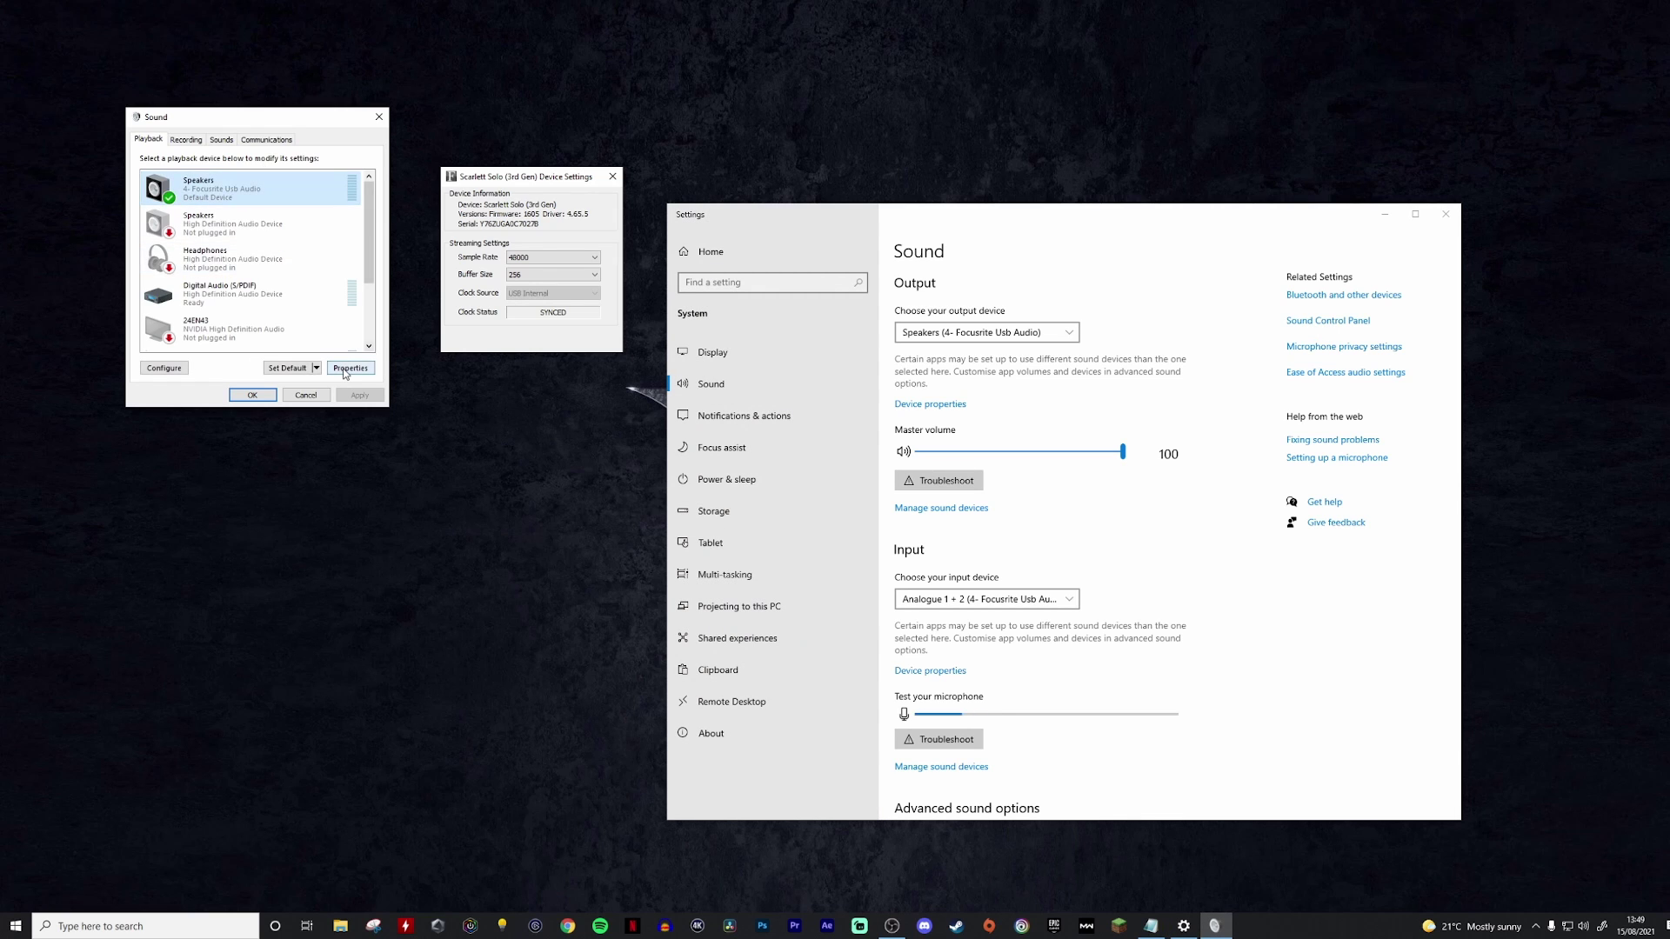
left_click(235, 190)
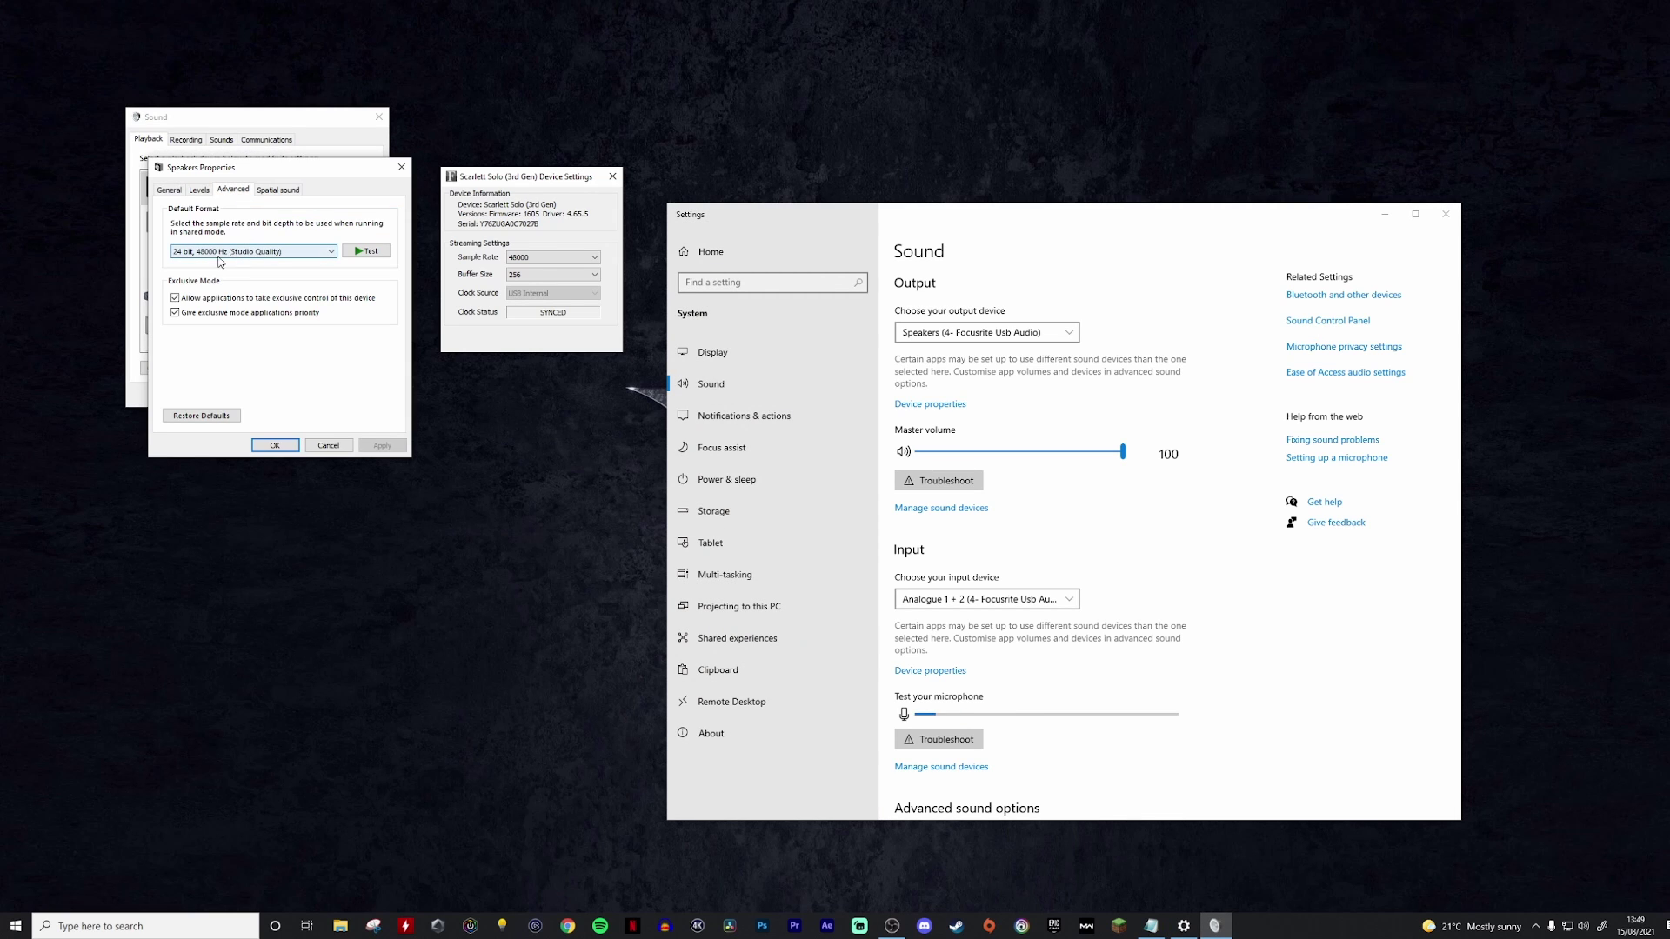
left_click(401, 169)
left_click(379, 116)
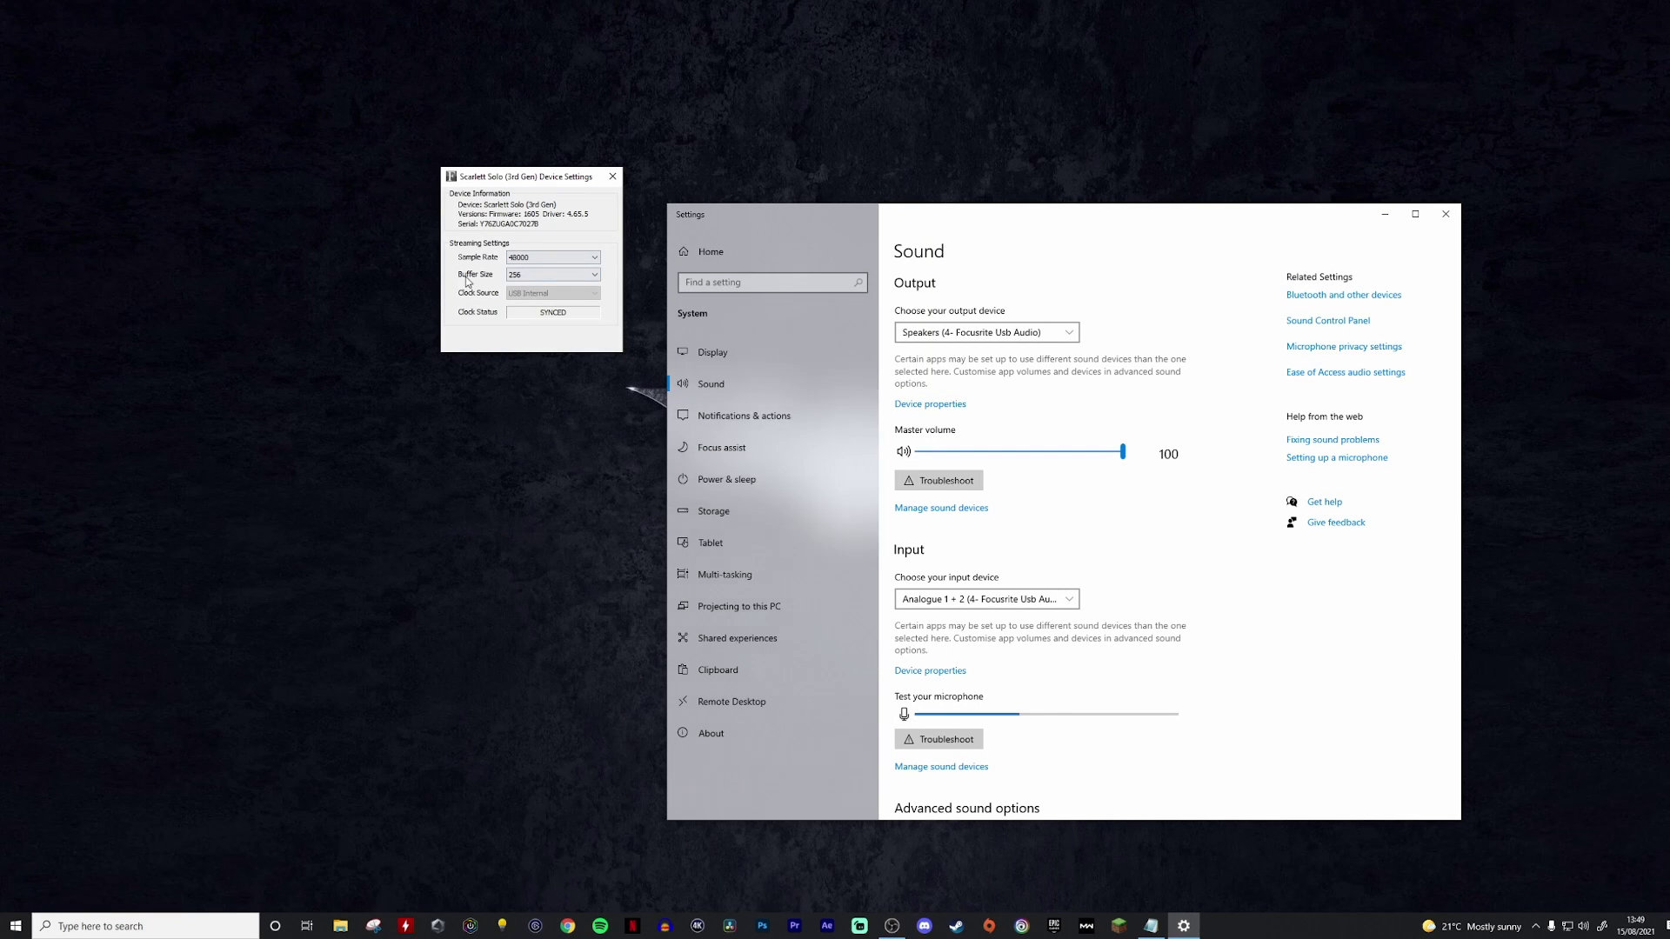
Step: Set the Scarlett Solo buffer size to 192 at 48000 Hz, then close device settings and Sound settings
left_click(529, 275)
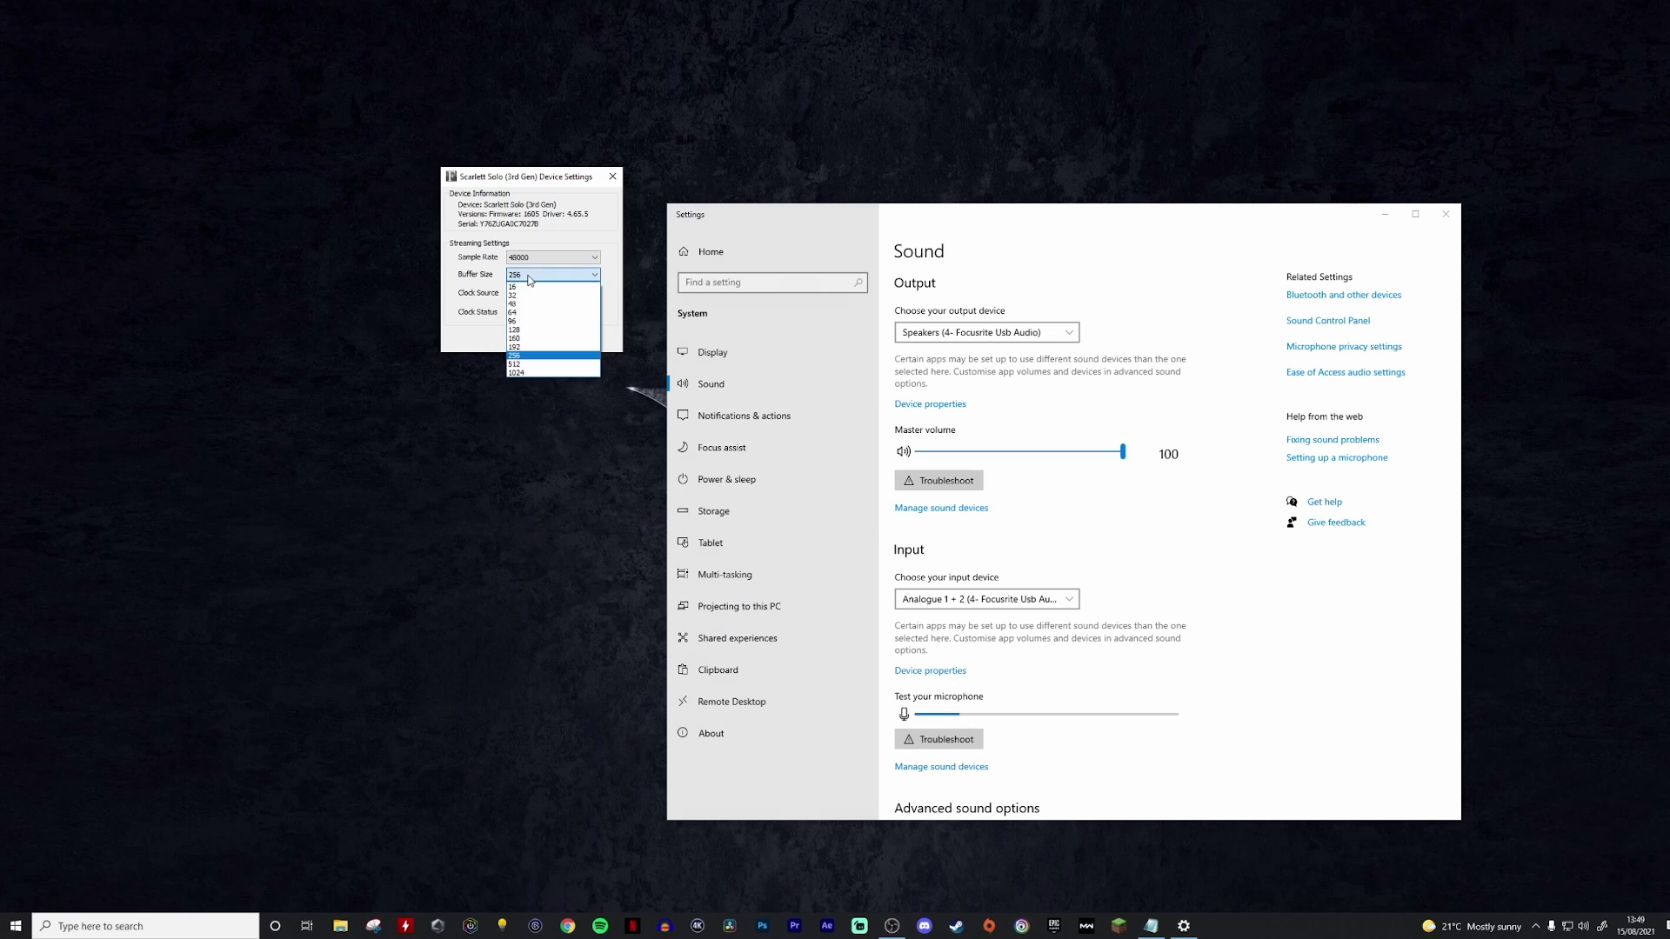
left_click(522, 348)
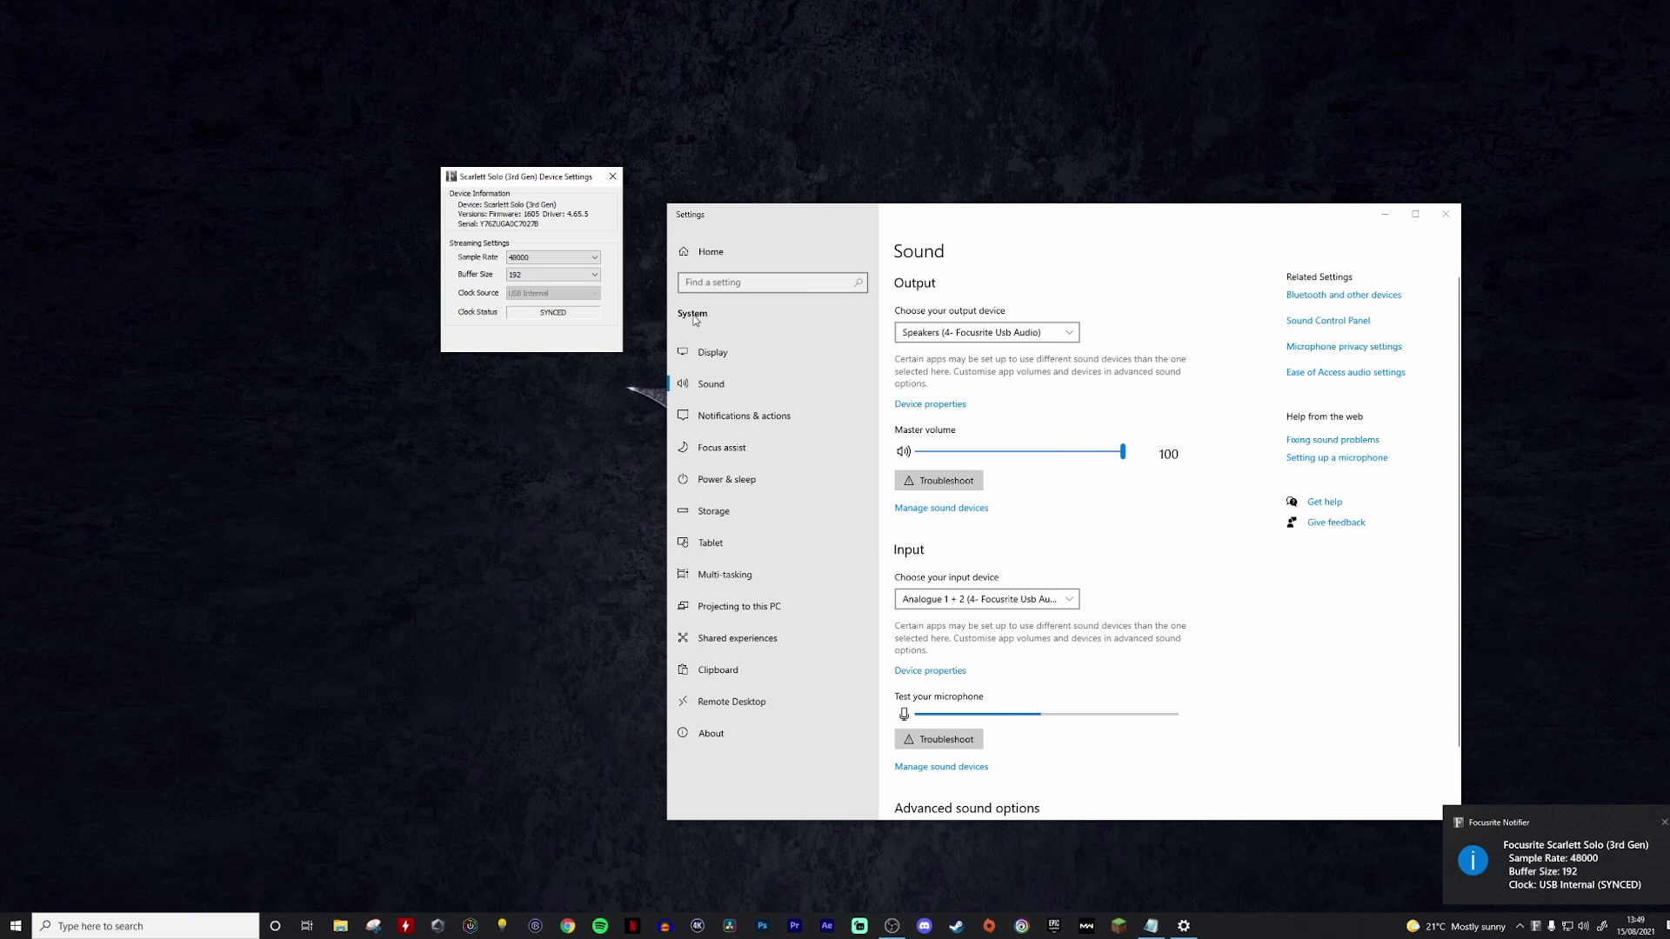
left_click(570, 275)
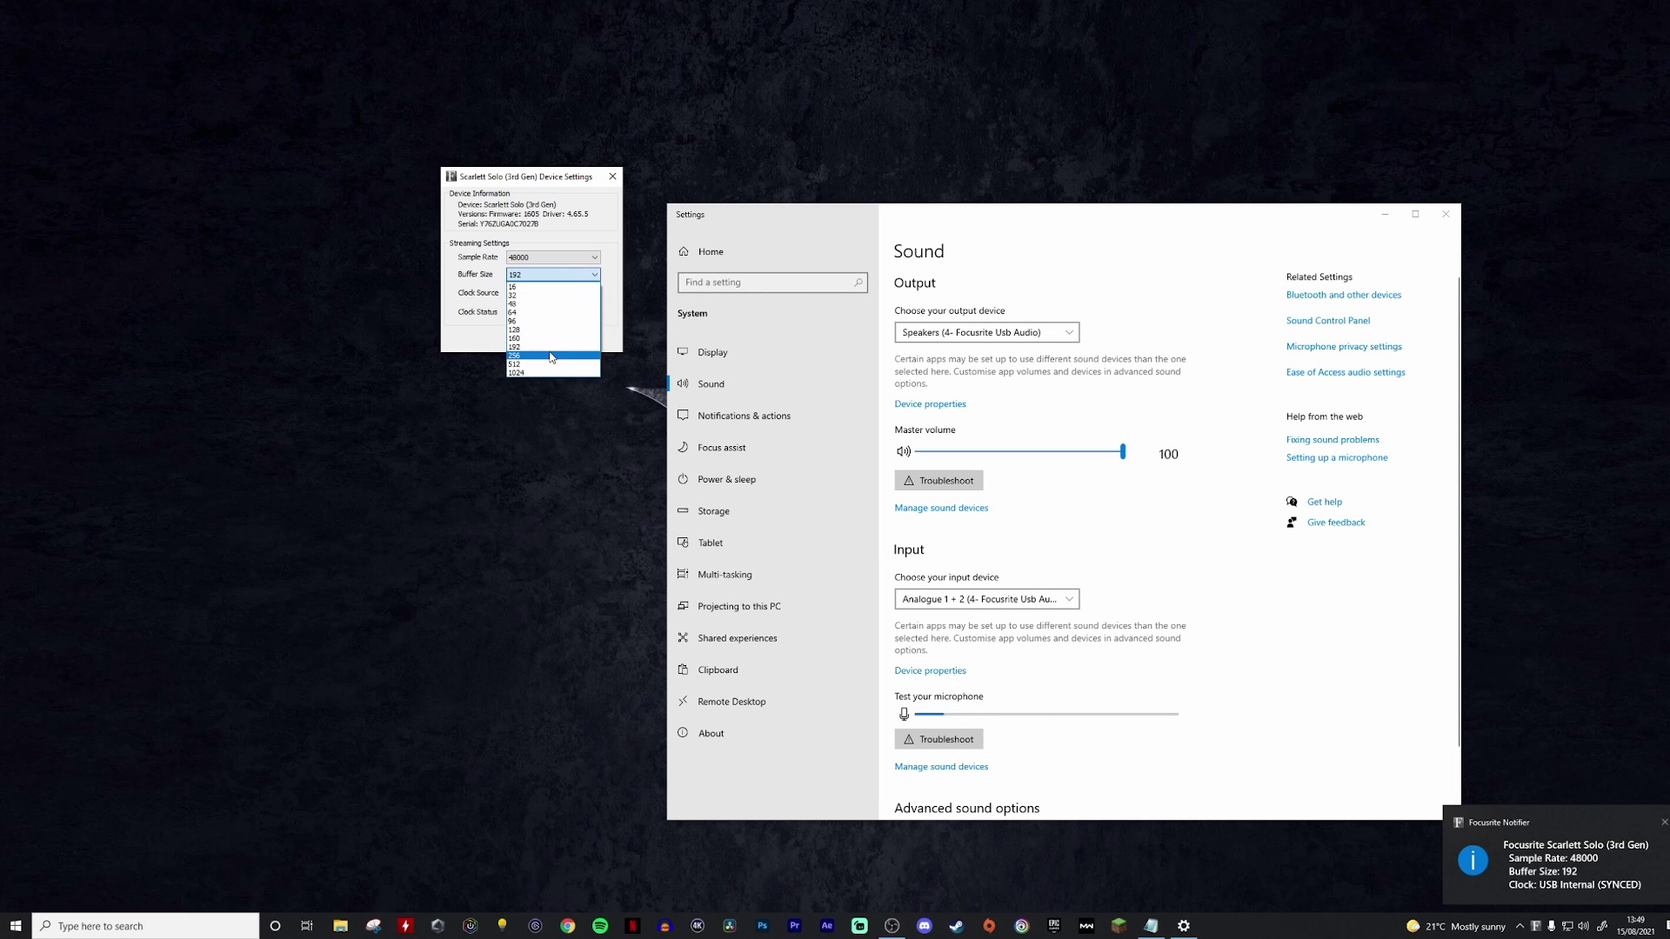
left_click(550, 356)
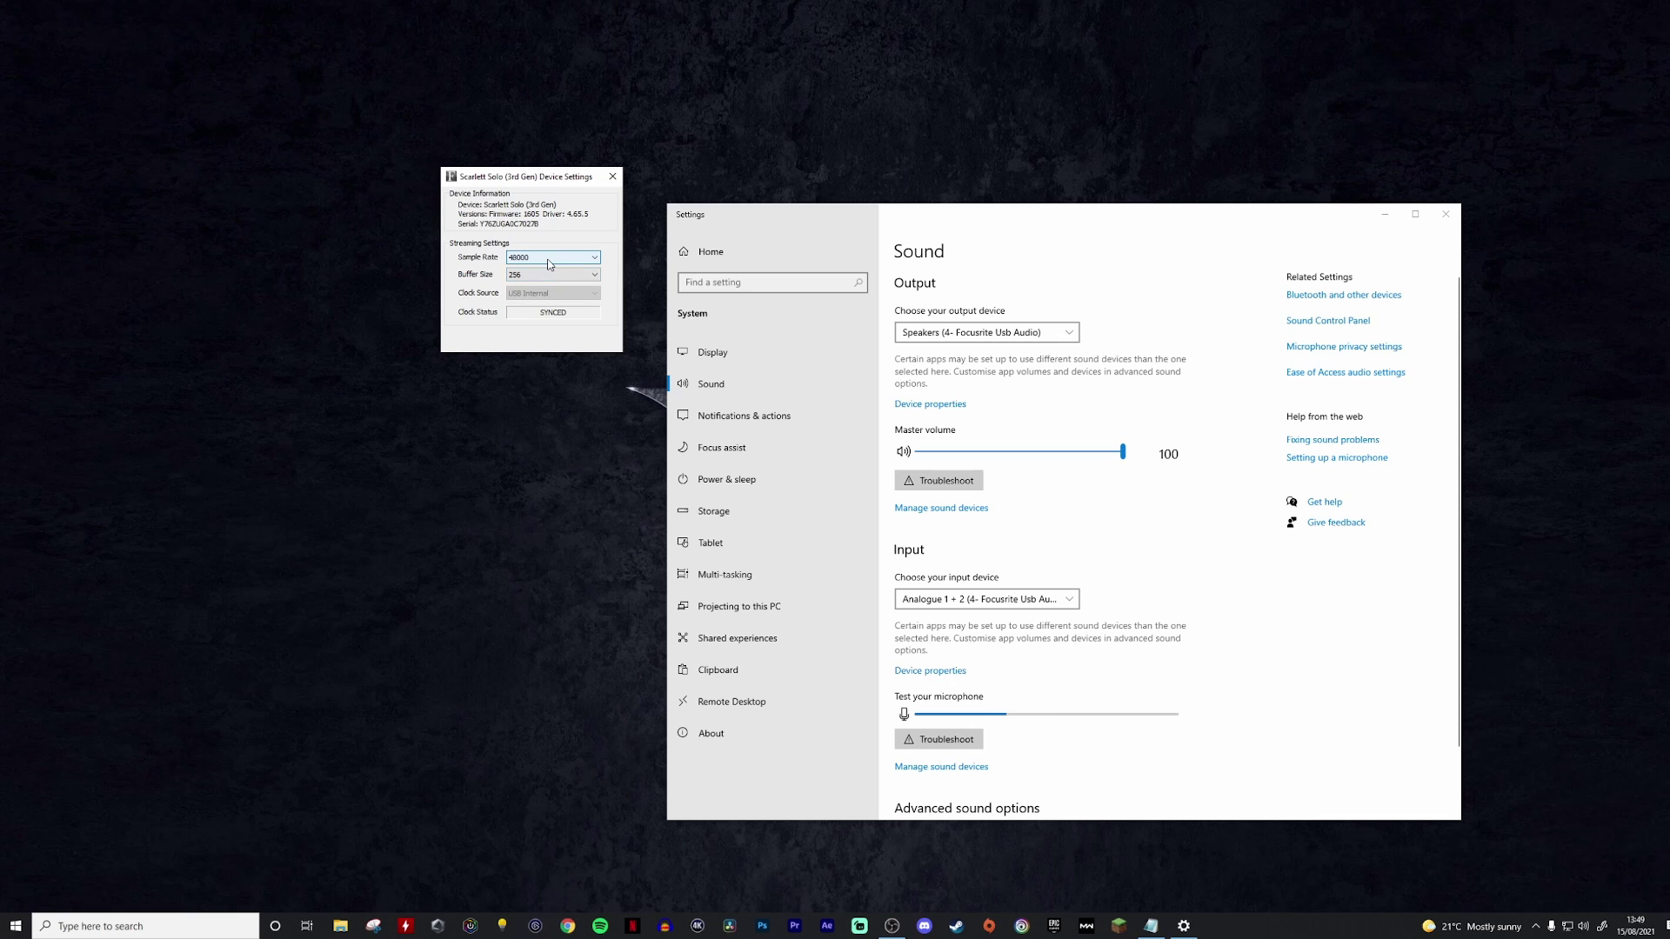
left_click(550, 261)
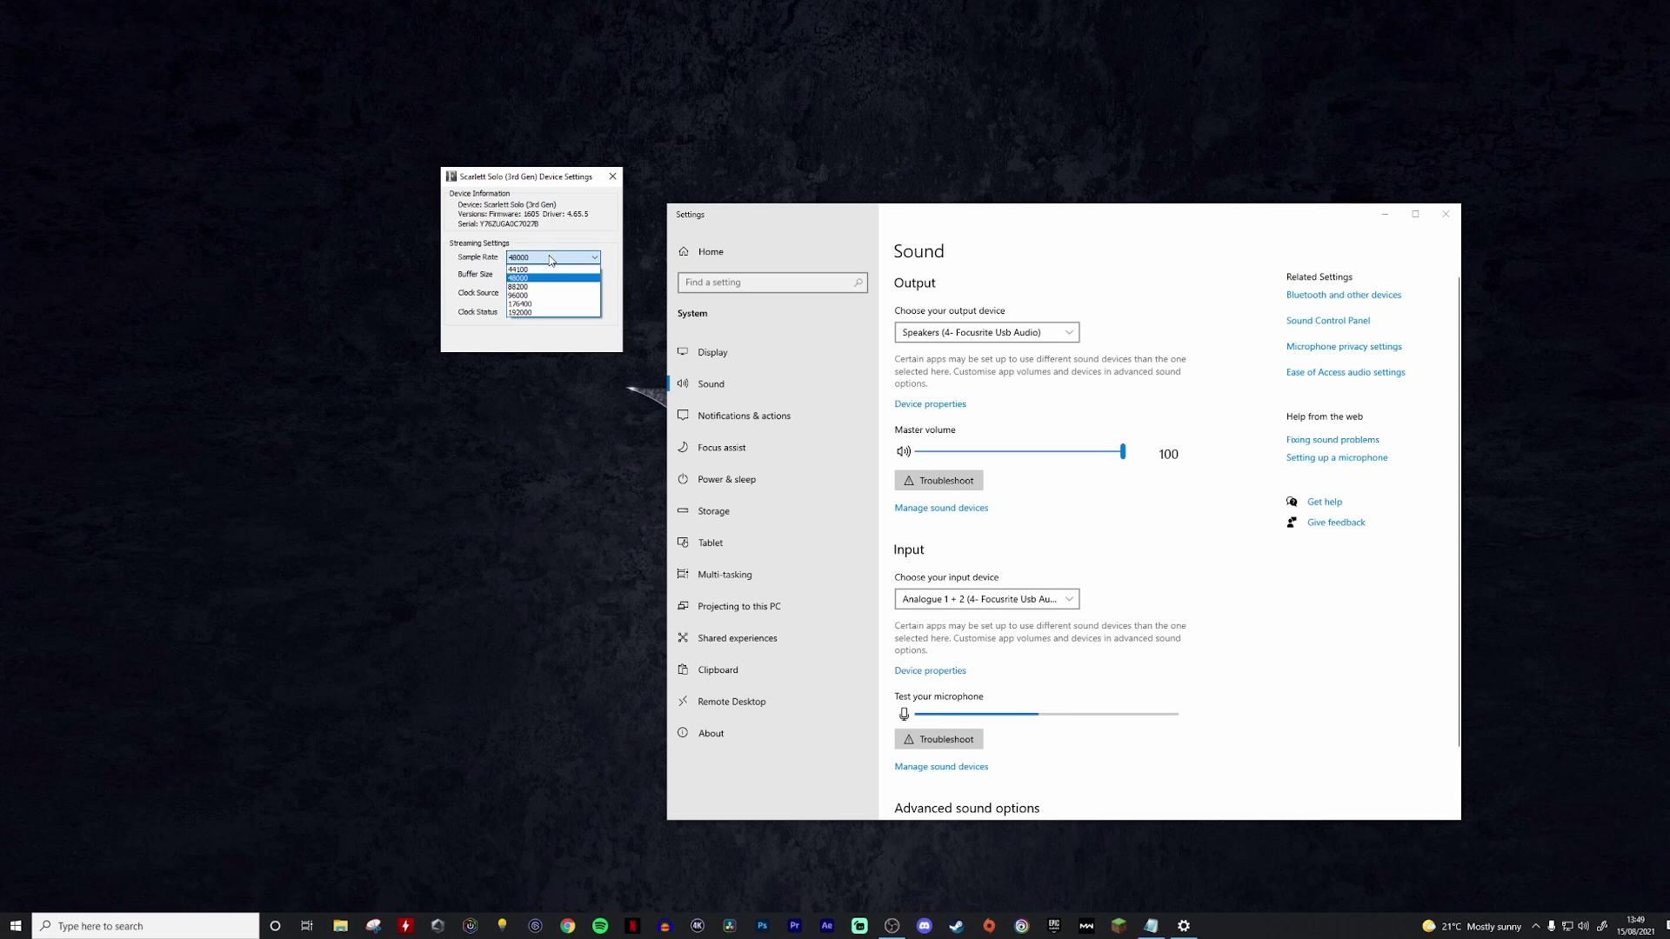
left_click(550, 259)
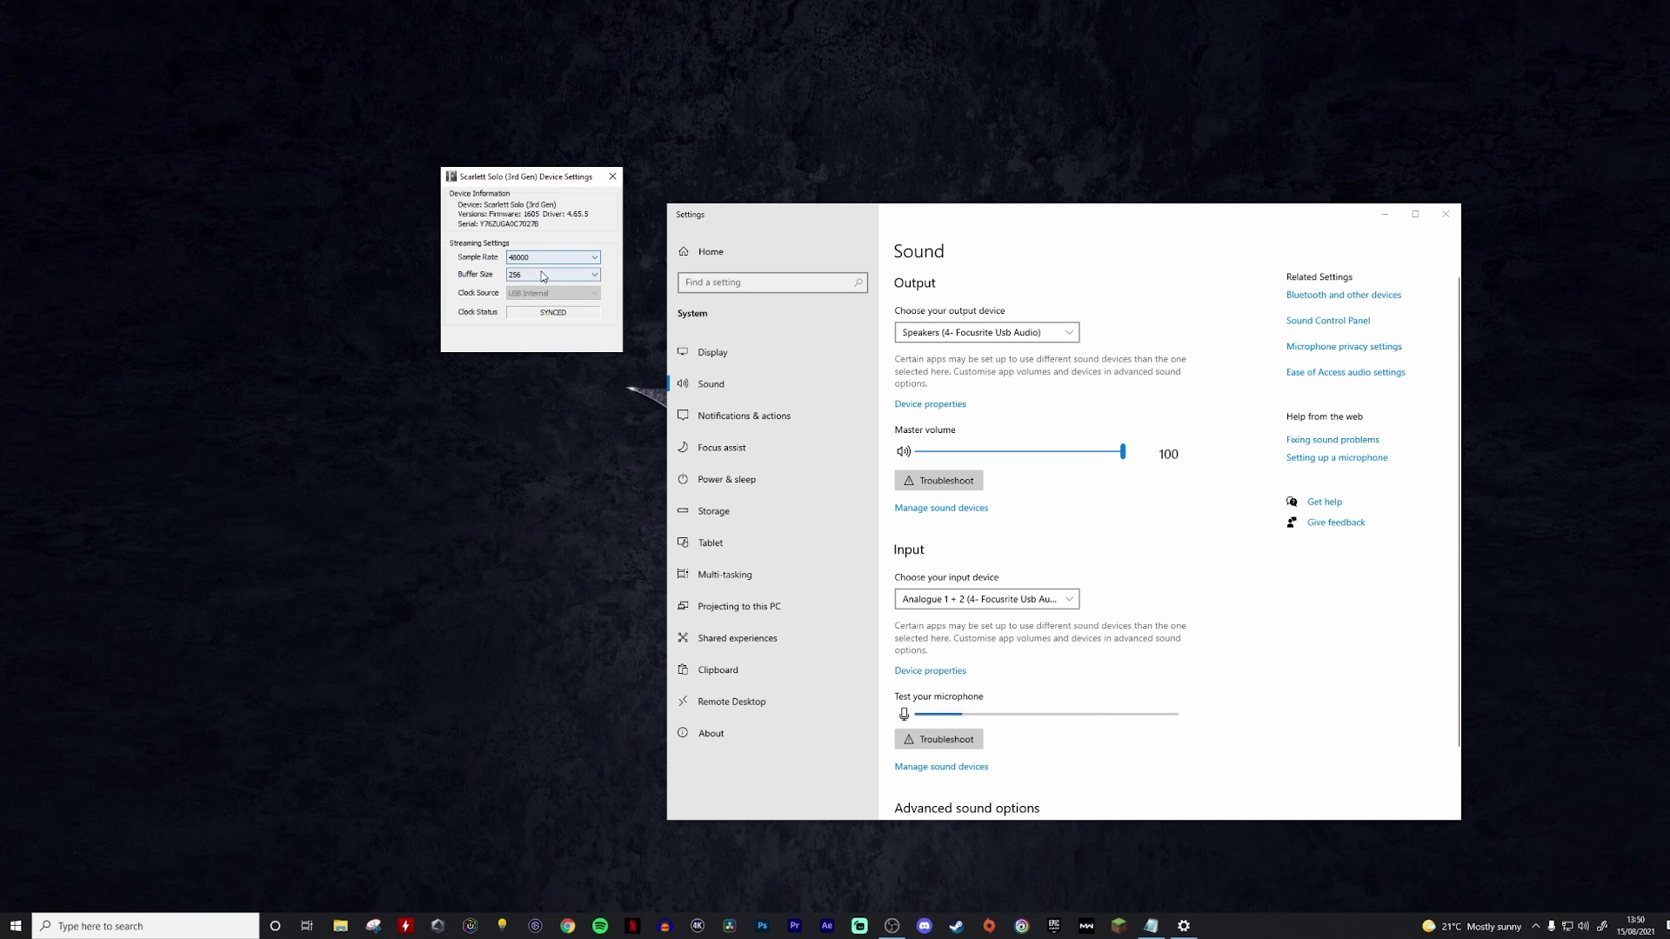
left_click(541, 274)
left_click(522, 347)
left_click(613, 178)
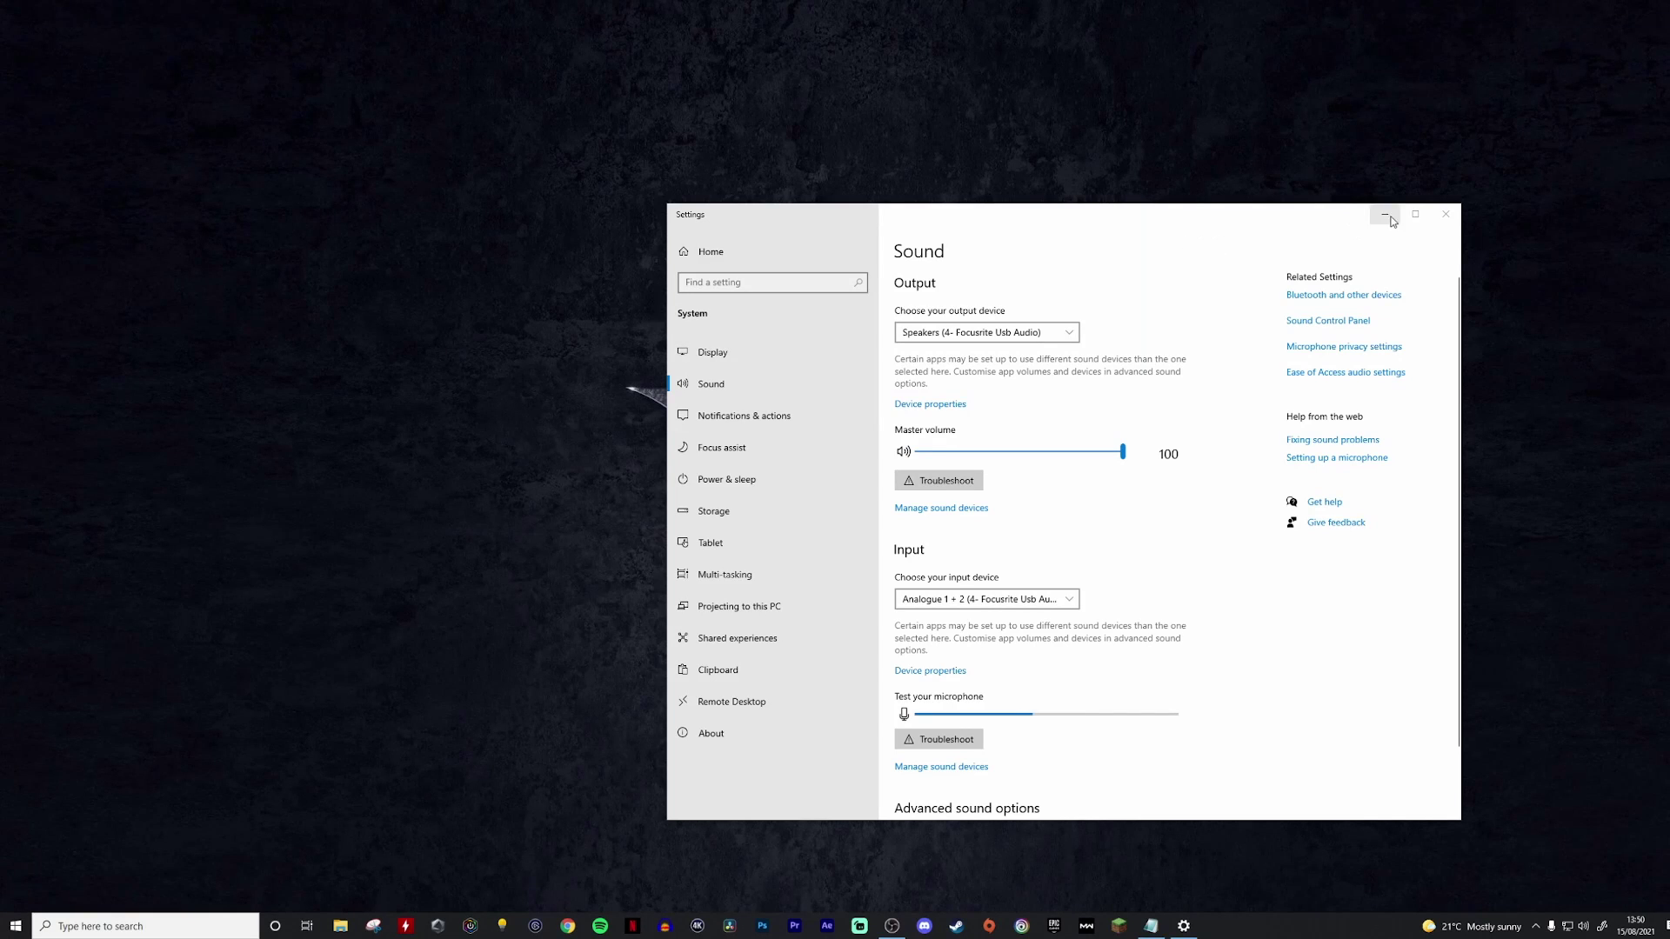
left_click(1447, 215)
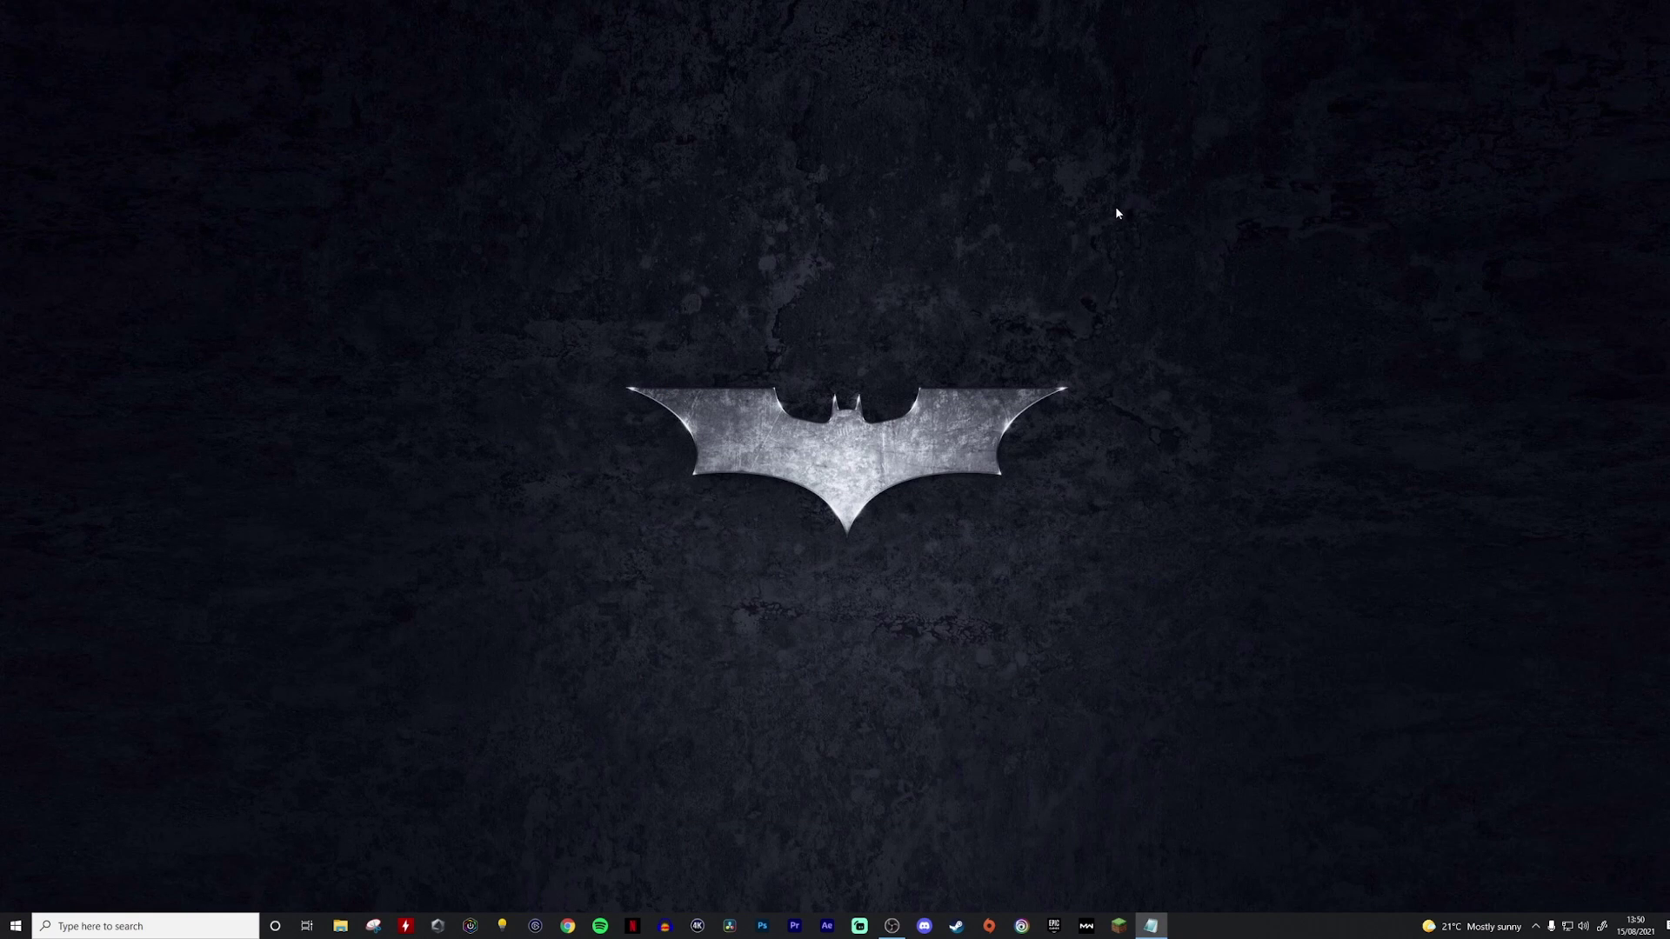
right_click(13, 929)
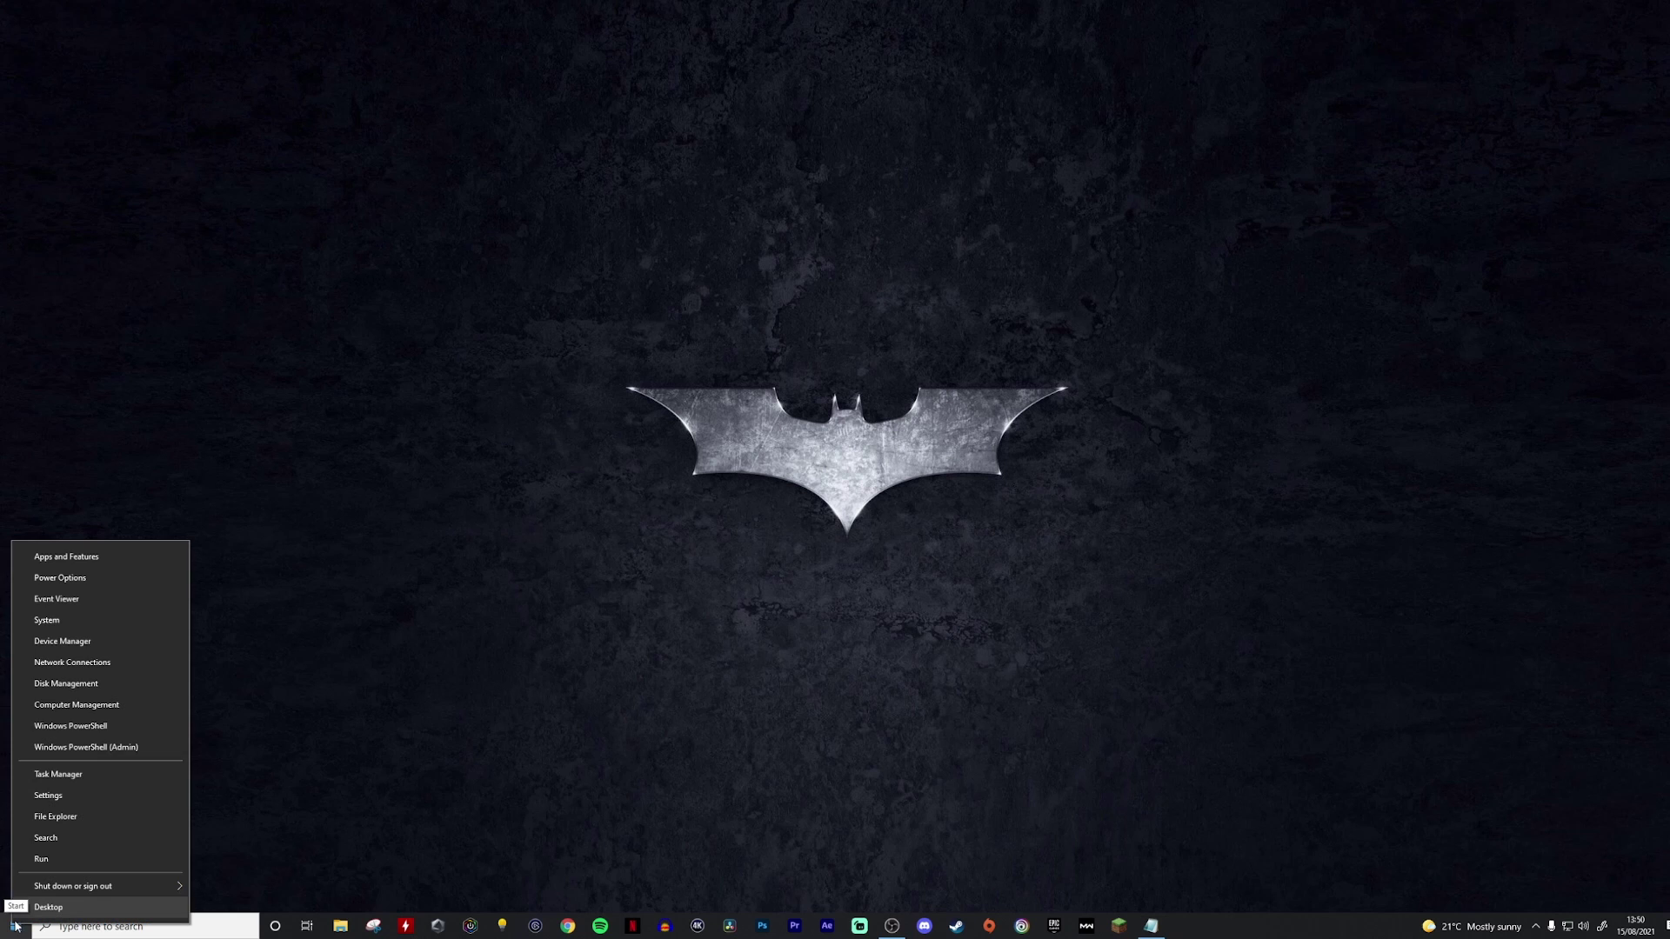
left_click(85, 644)
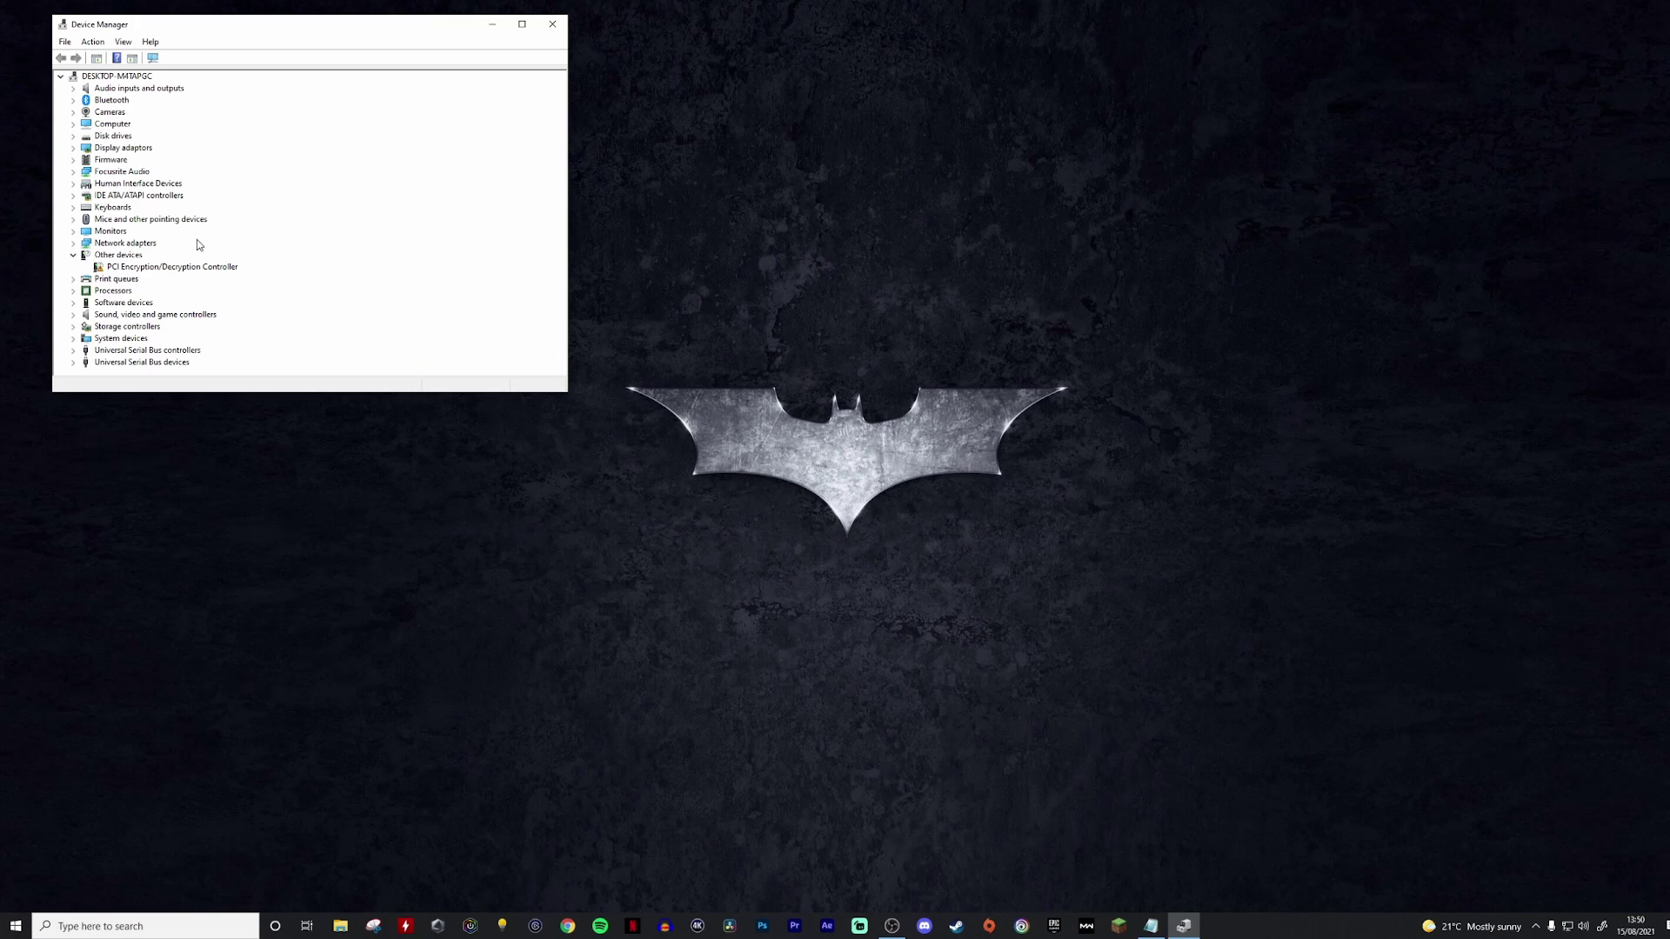
left_click(73, 350)
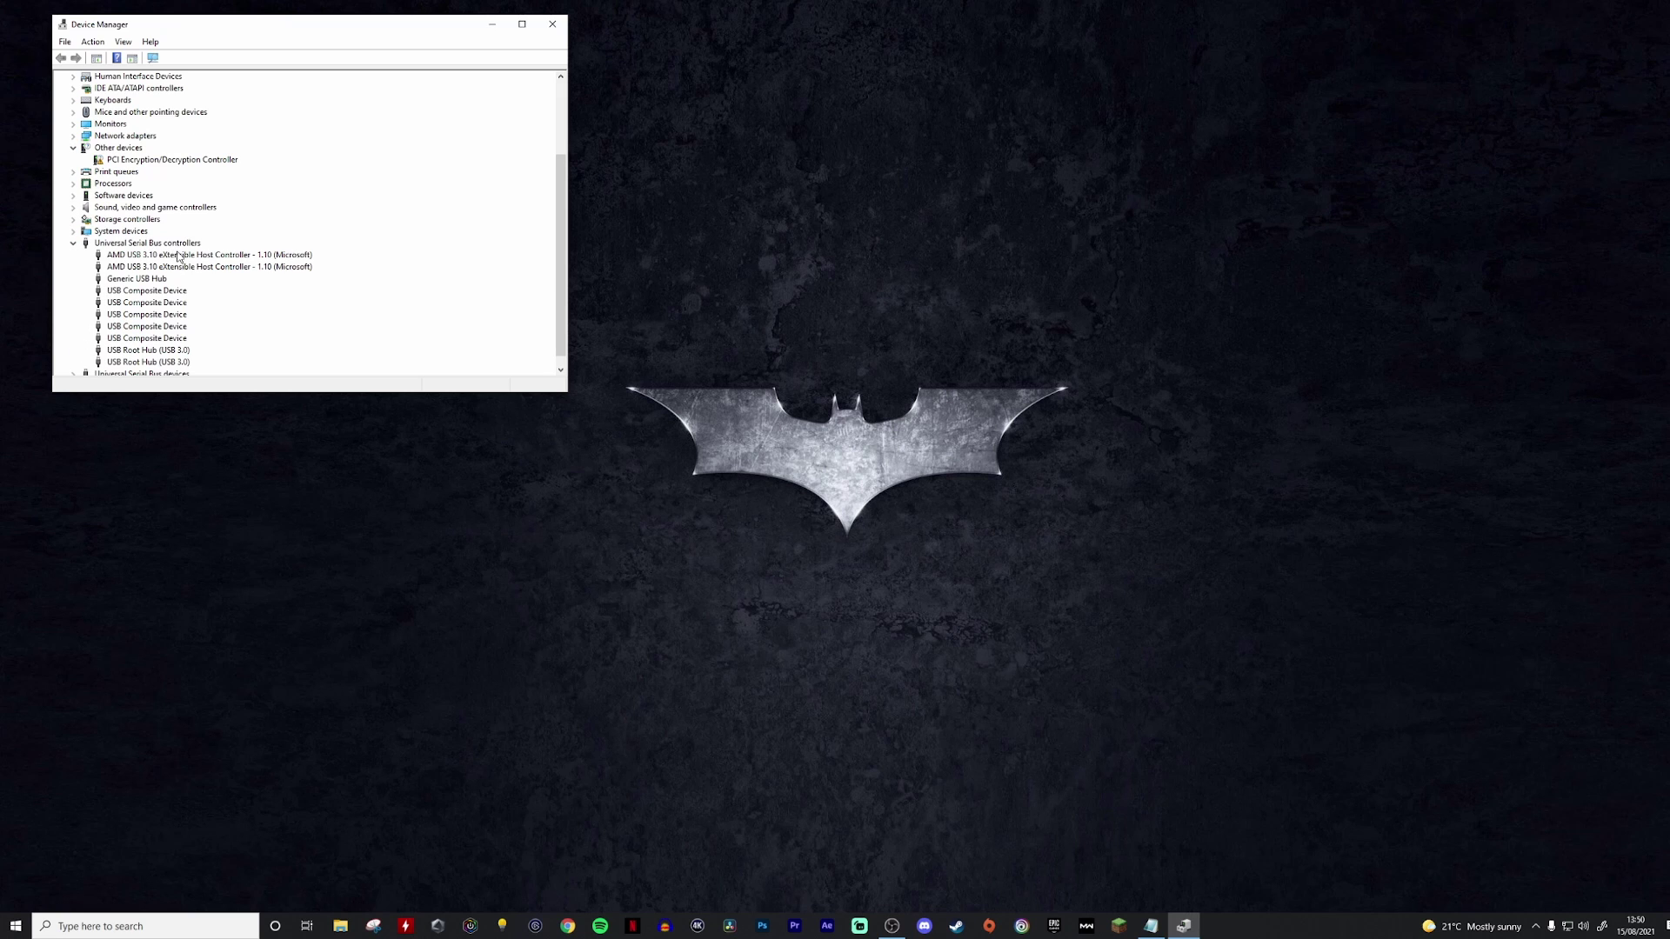
scroll(157, 261, "down", 1)
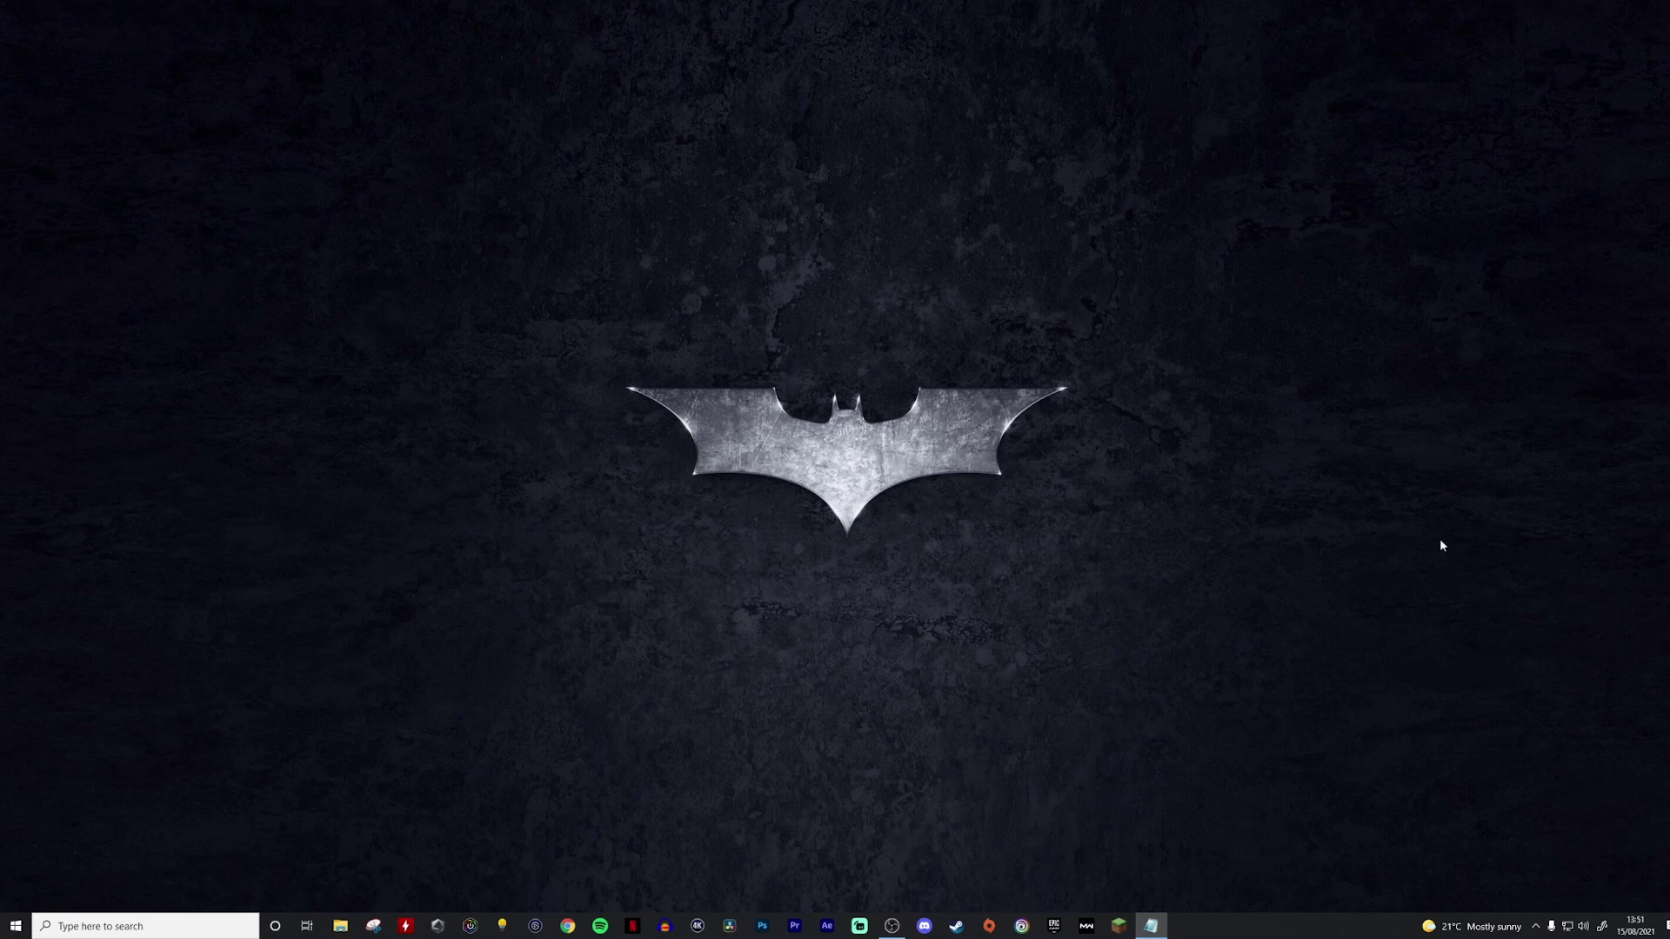
Step: Open the Focusrite speakers' Advanced properties and show the Default Format list
right_click(1583, 929)
left_click(1579, 823)
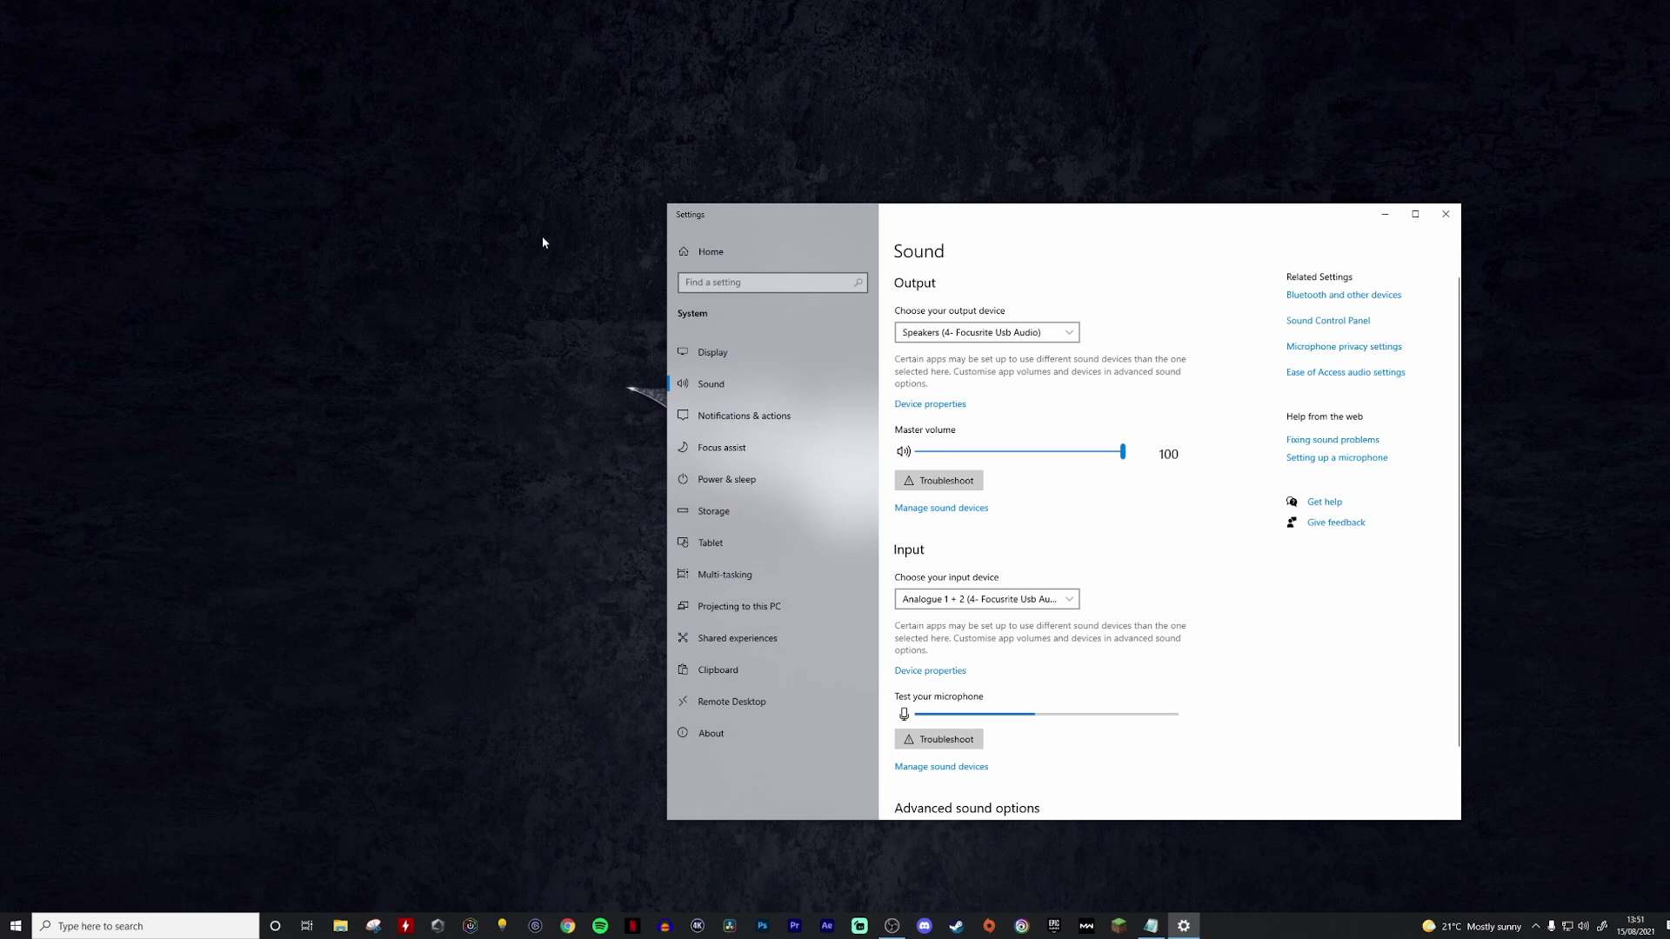
left_click(245, 242)
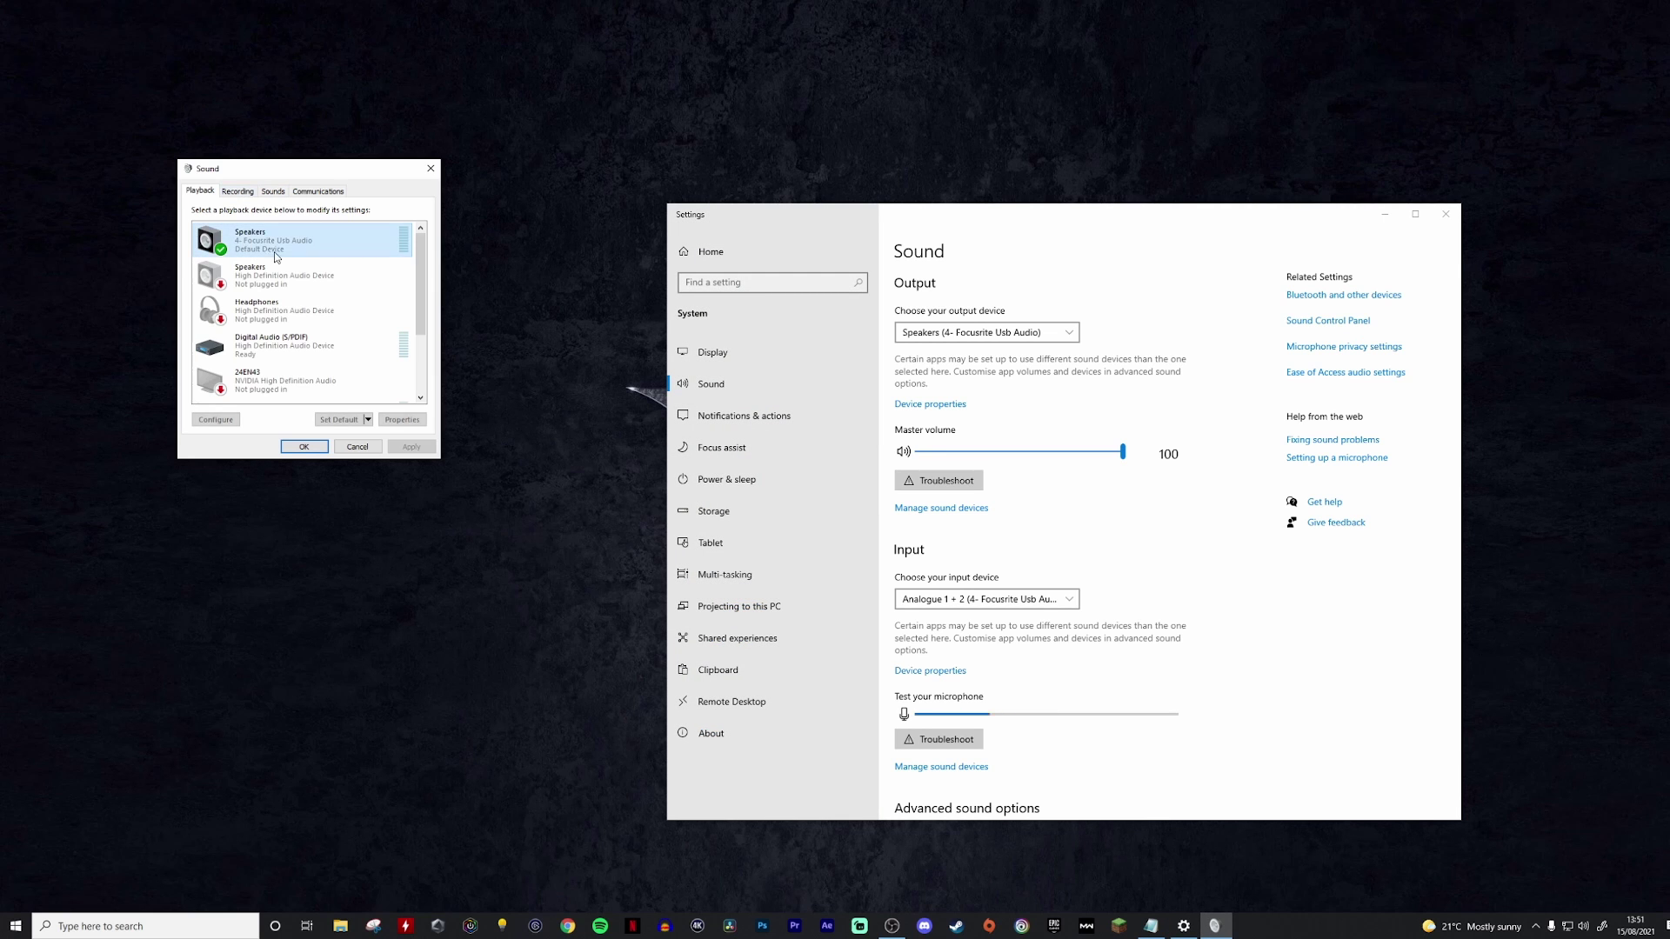
left_click(402, 419)
left_click(285, 242)
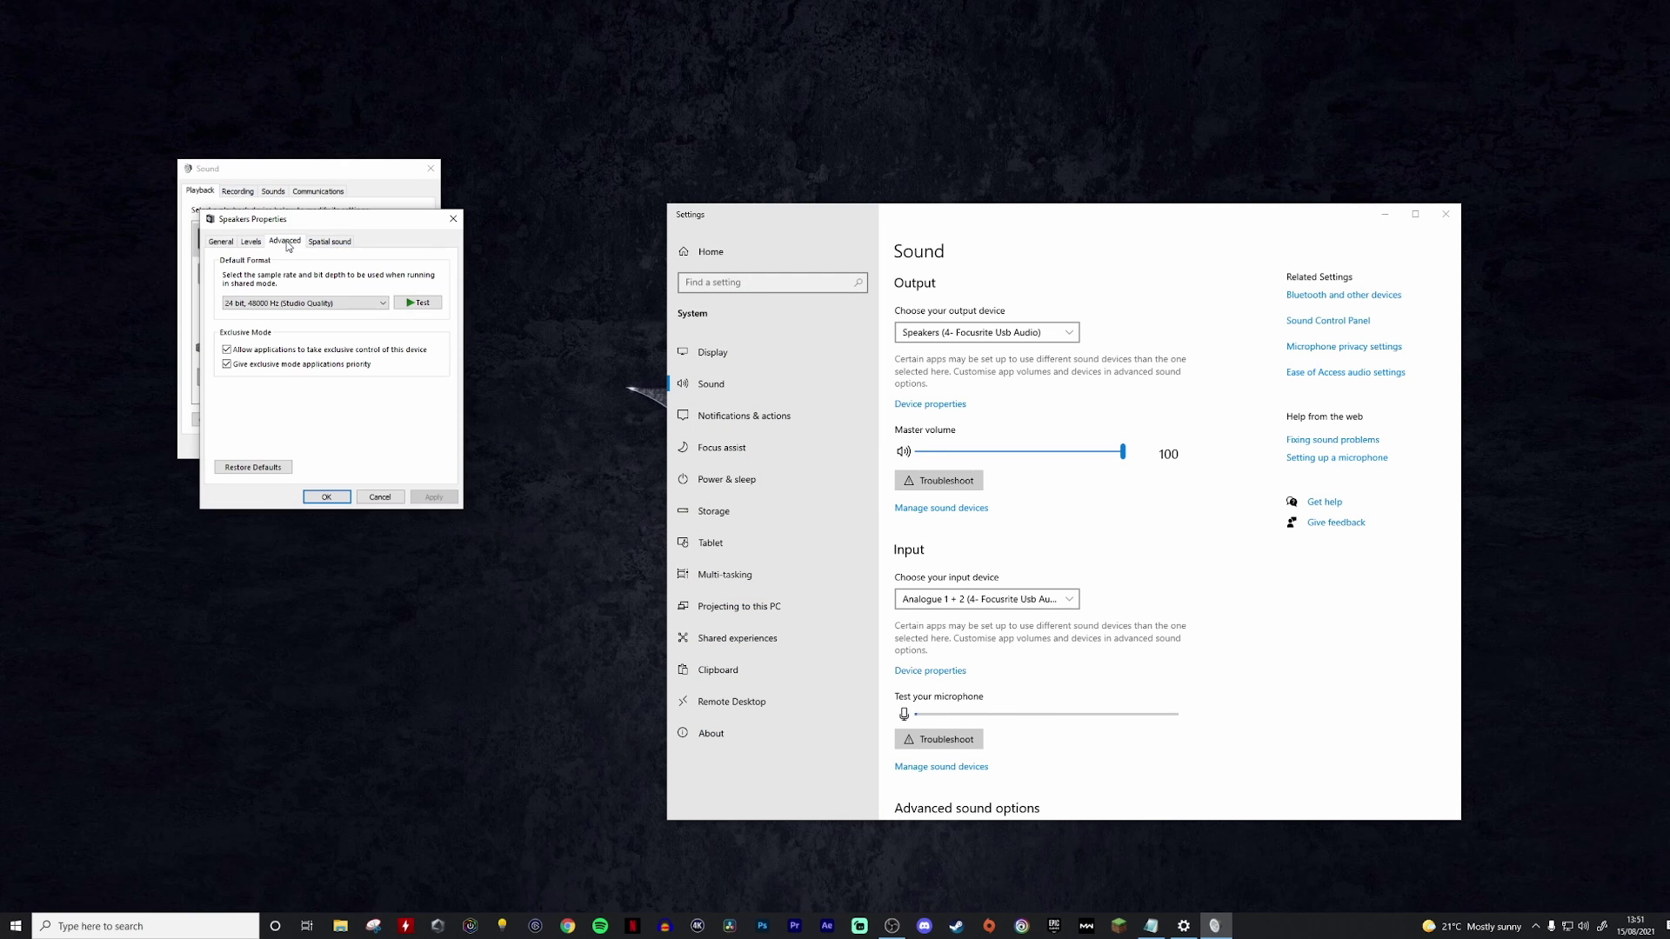
left_click(335, 305)
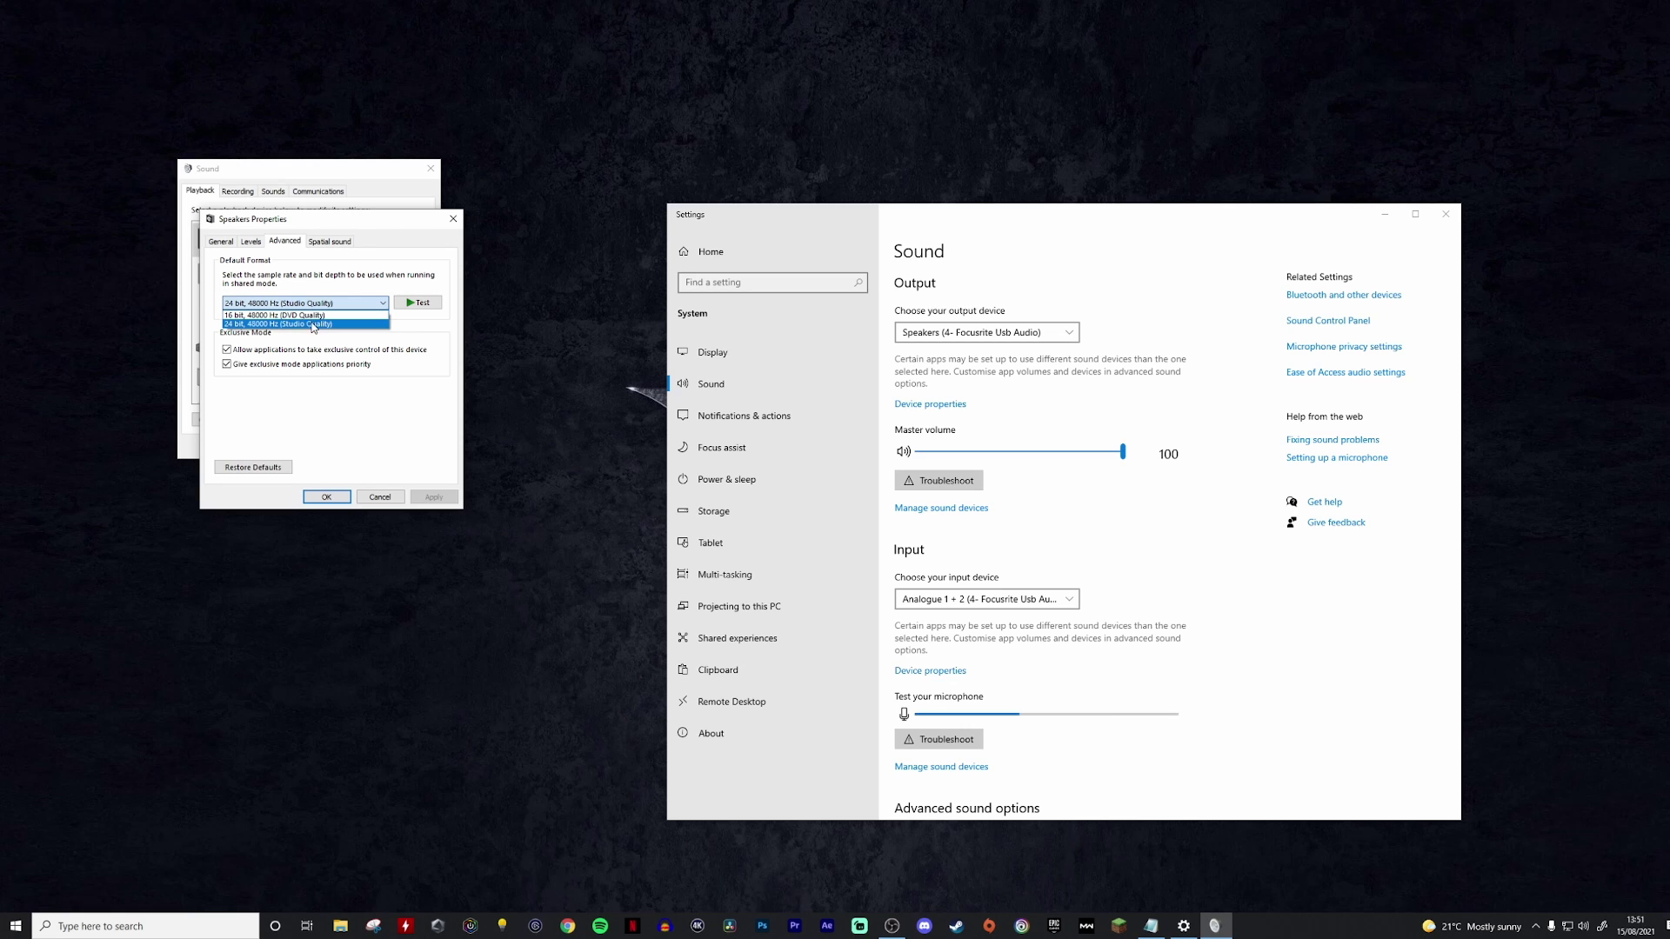
Step: Keep 24-bit 48000 Hz, enable both exclusive-mode options, then apply and close the sound dialogs
left_click(228, 350)
left_click(229, 351)
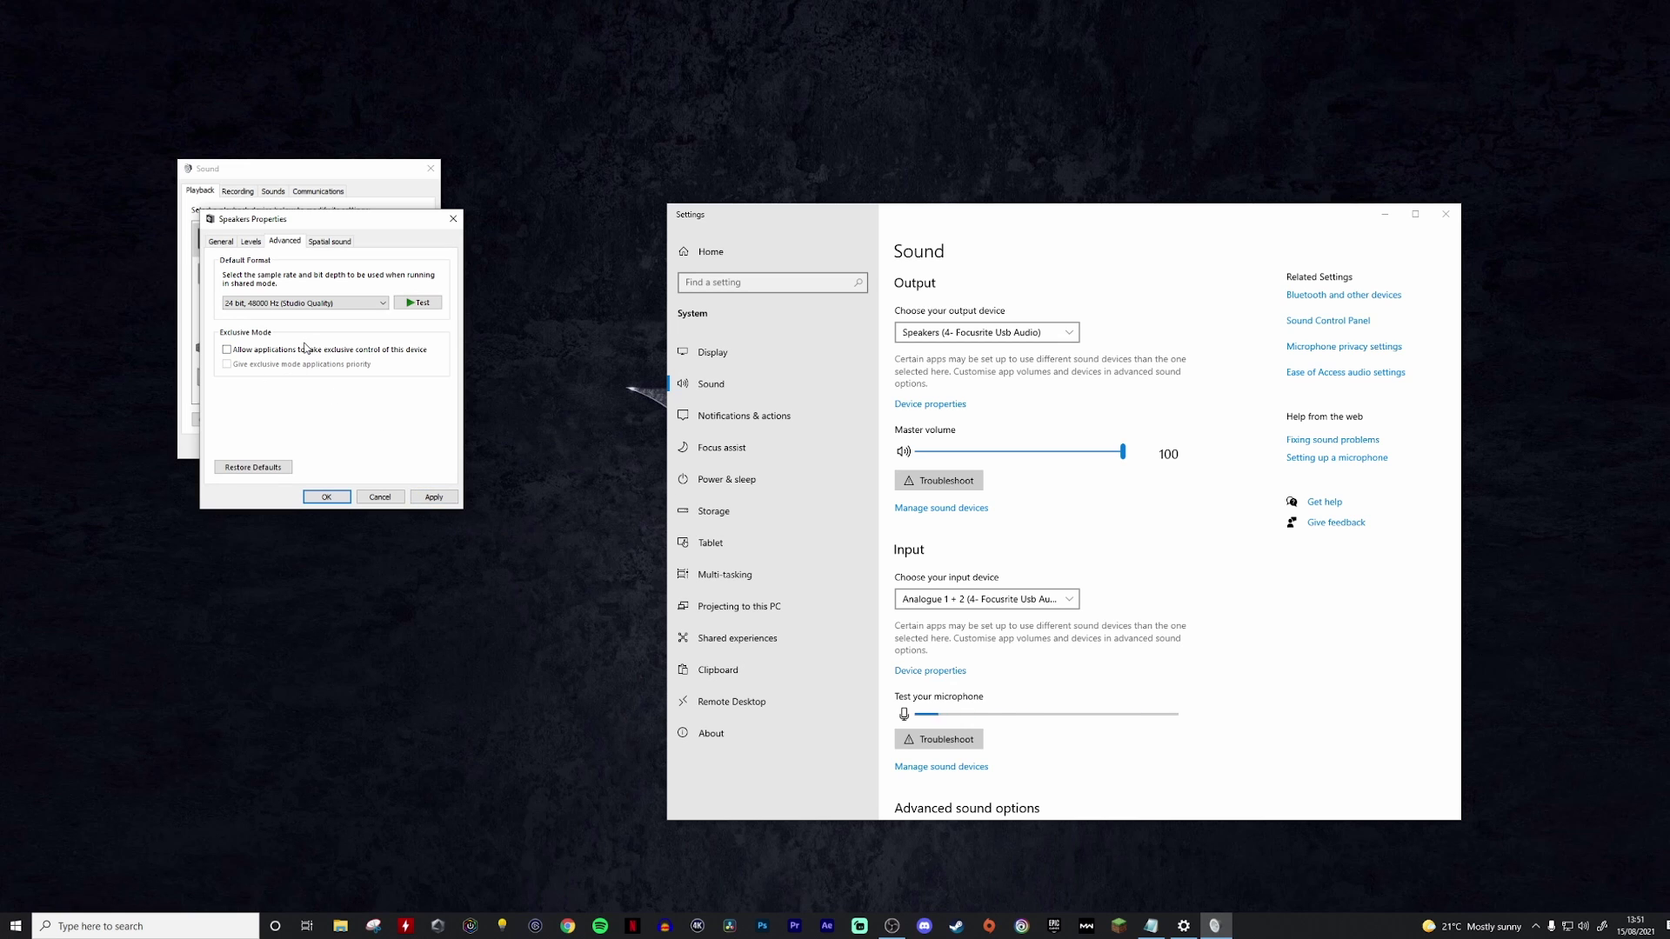
left_click(240, 349)
left_click(227, 363)
left_click(433, 497)
left_click(345, 492)
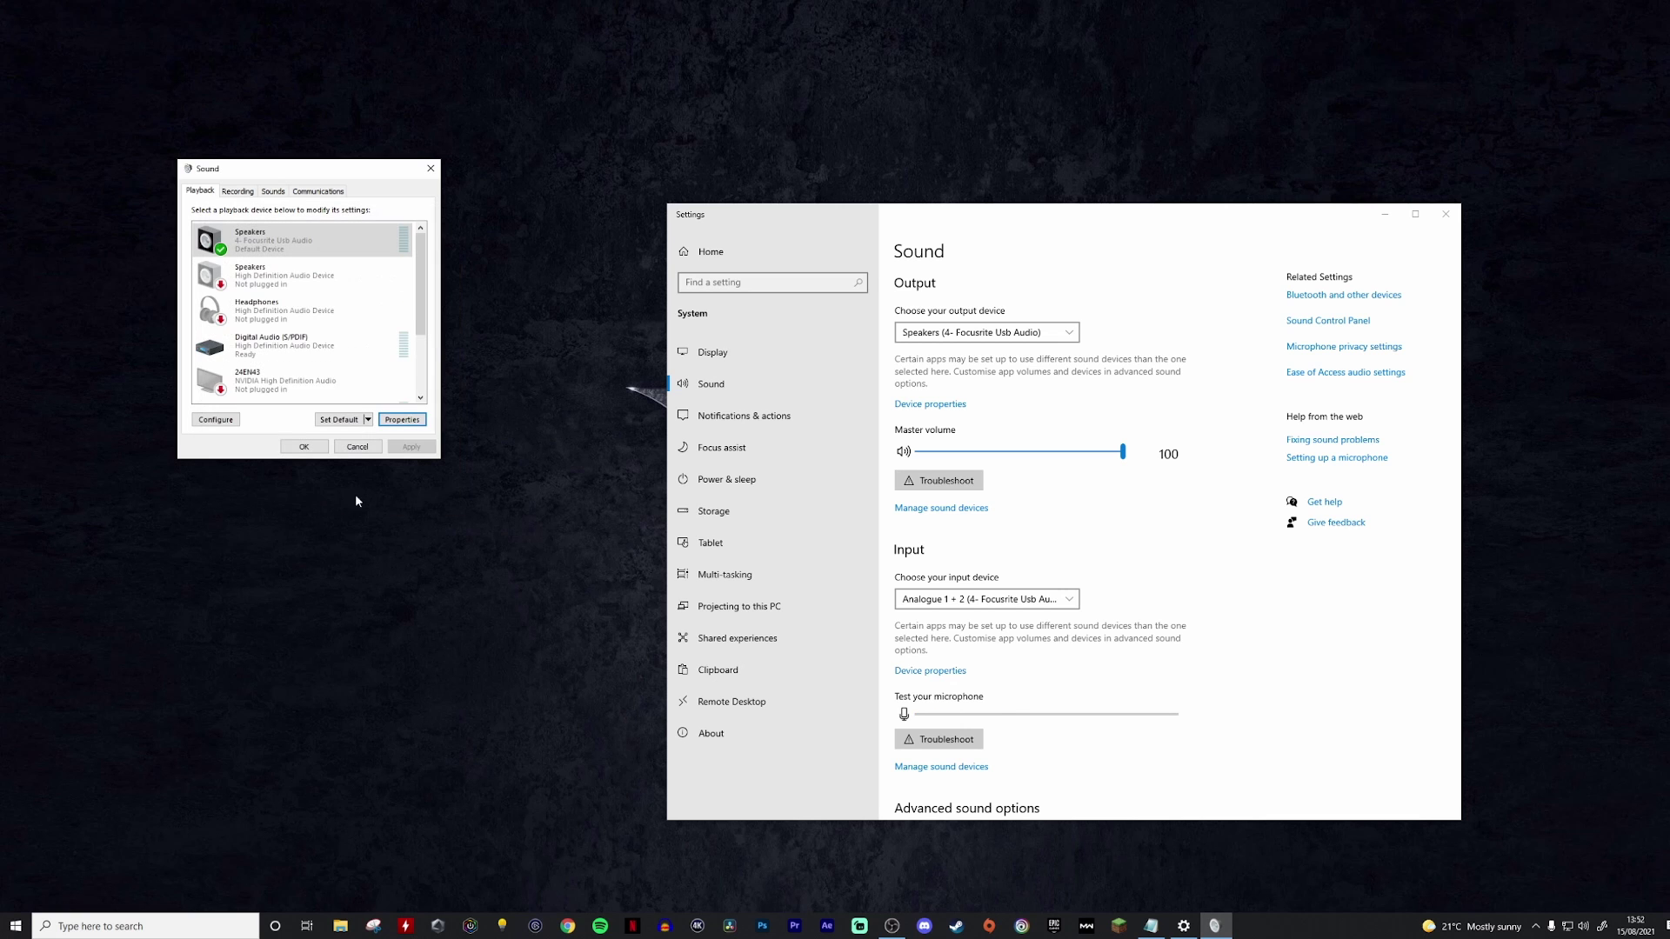
left_click(322, 450)
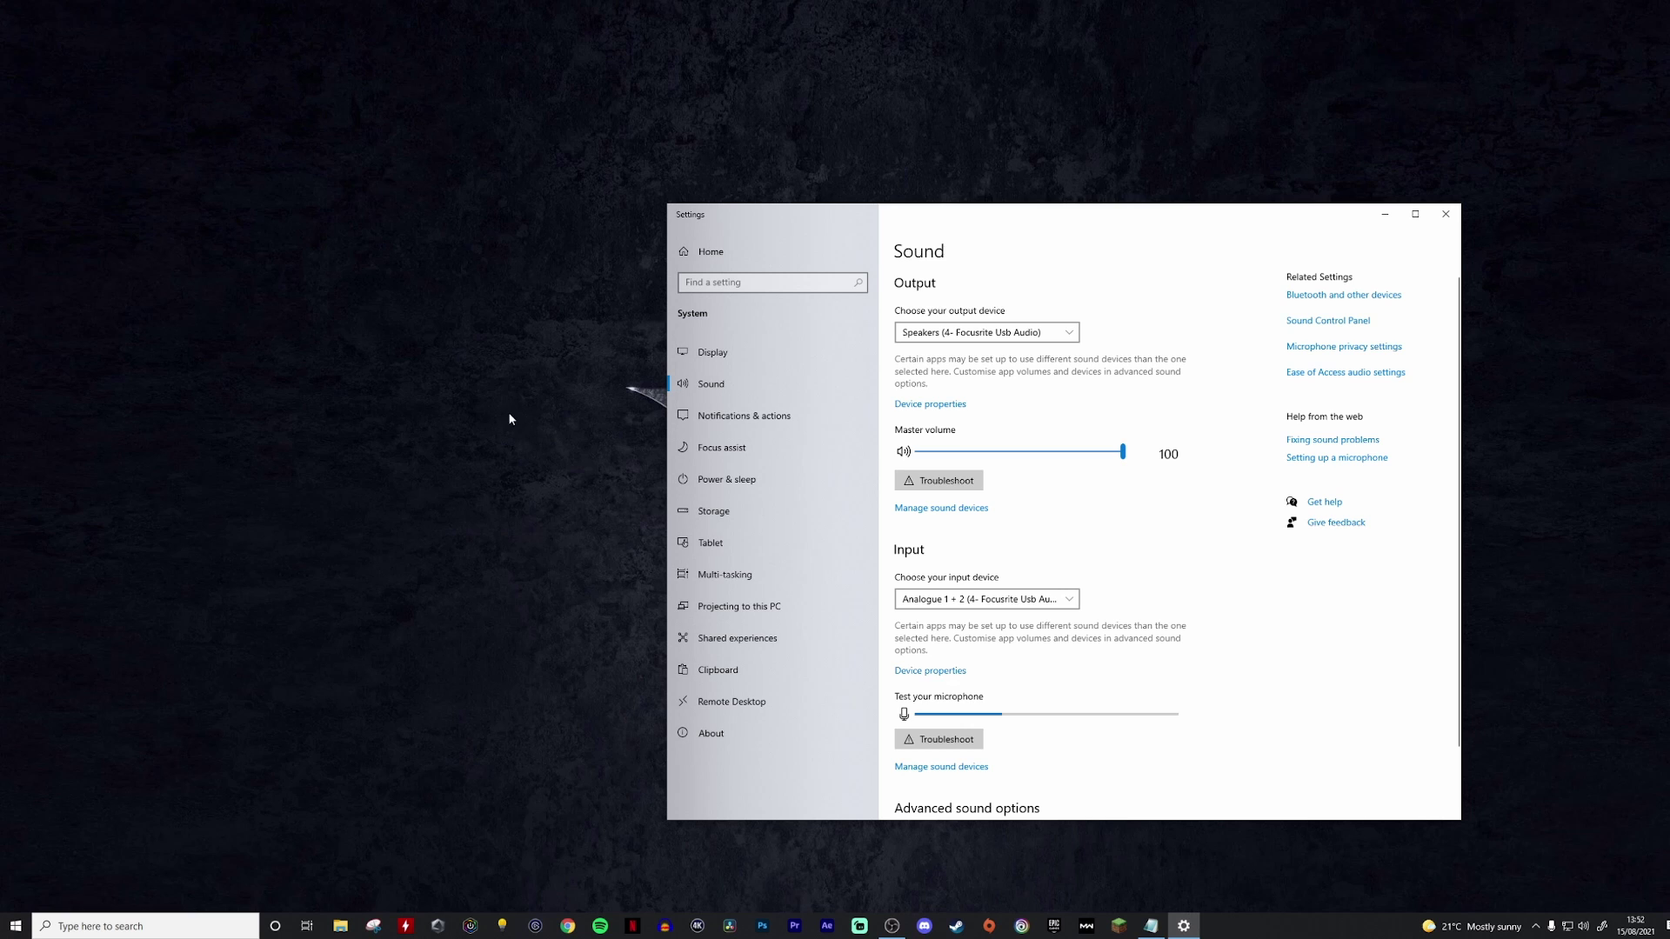